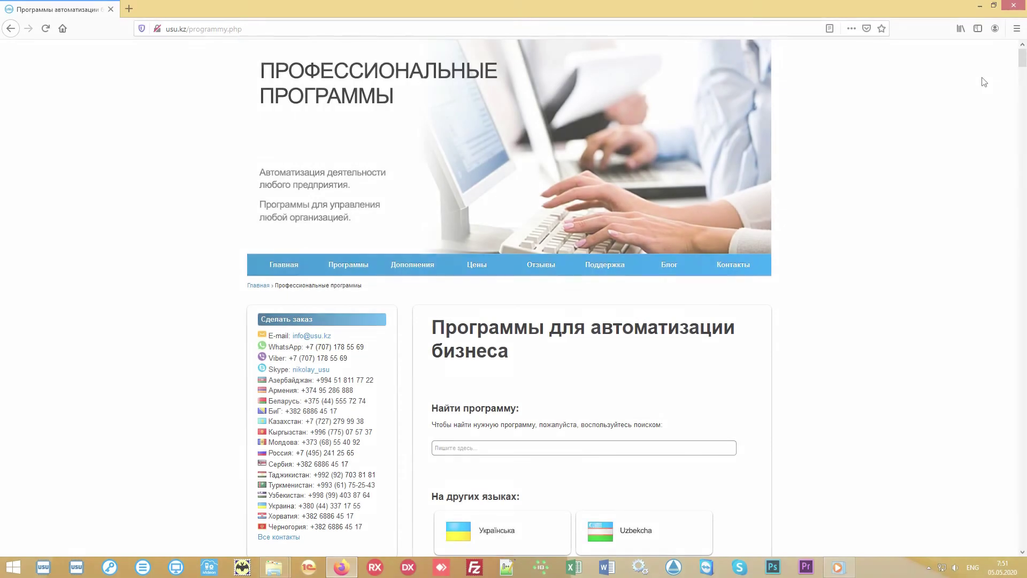
- Look through the business automation programs page on the website, and launch the USU program from the desktop
scroll(1023, 63, down, 2)
drag(1022, 63, 1018, 297)
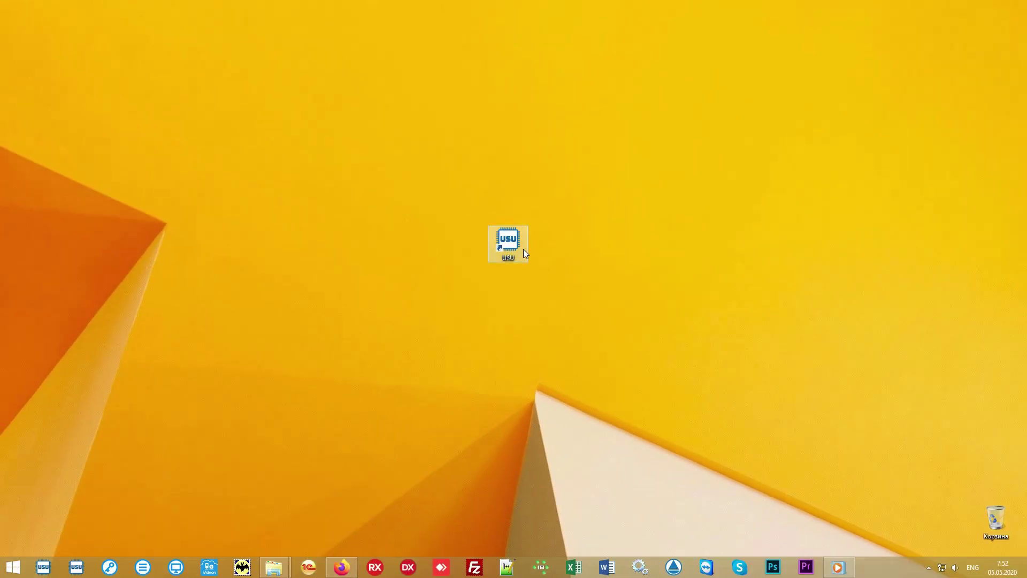
double_click(524, 245)
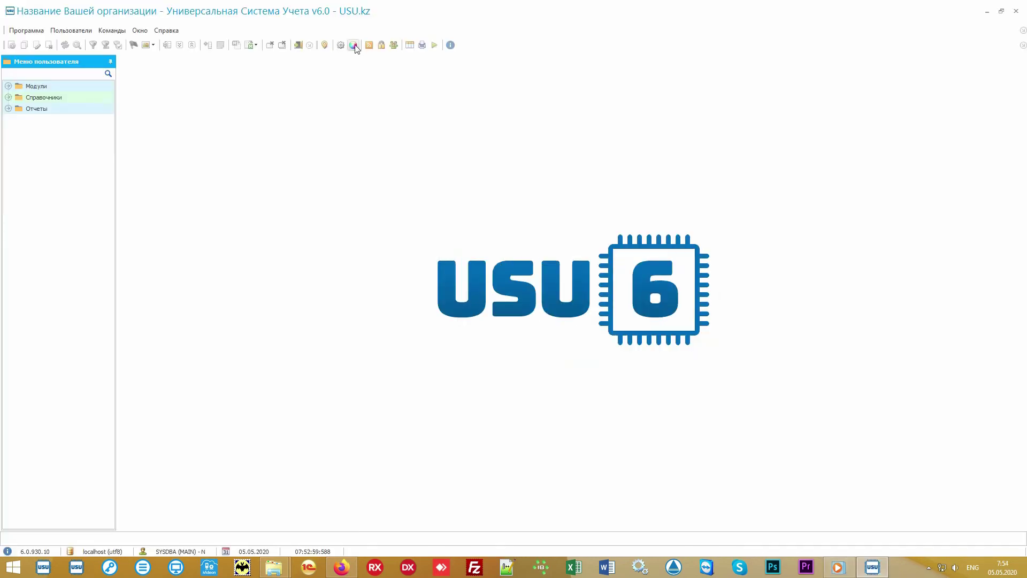
- Open the interface theme settings and try the "Январское утро" and "Капли дождя" themes
click(354, 45)
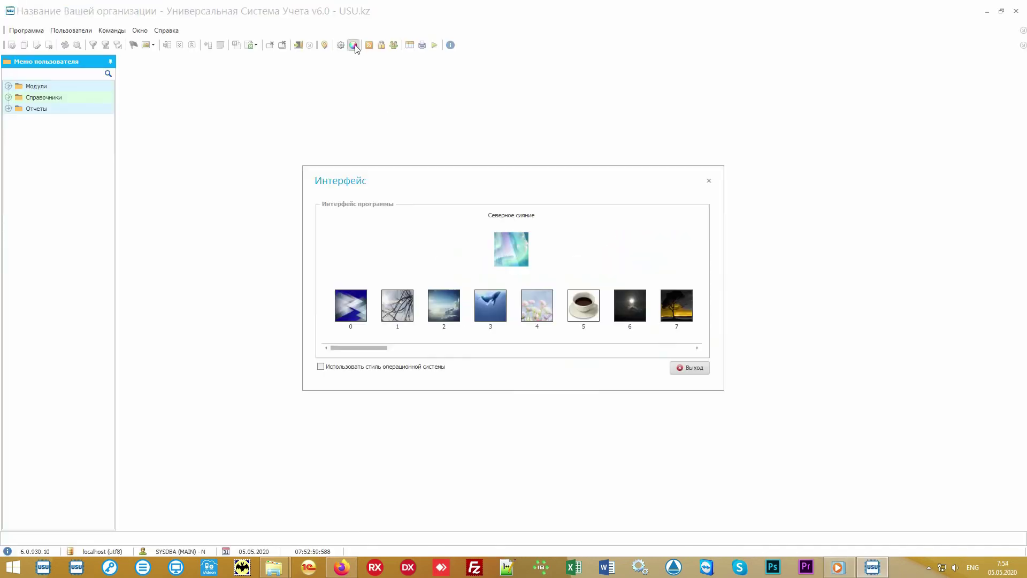
drag(362, 348, 406, 349)
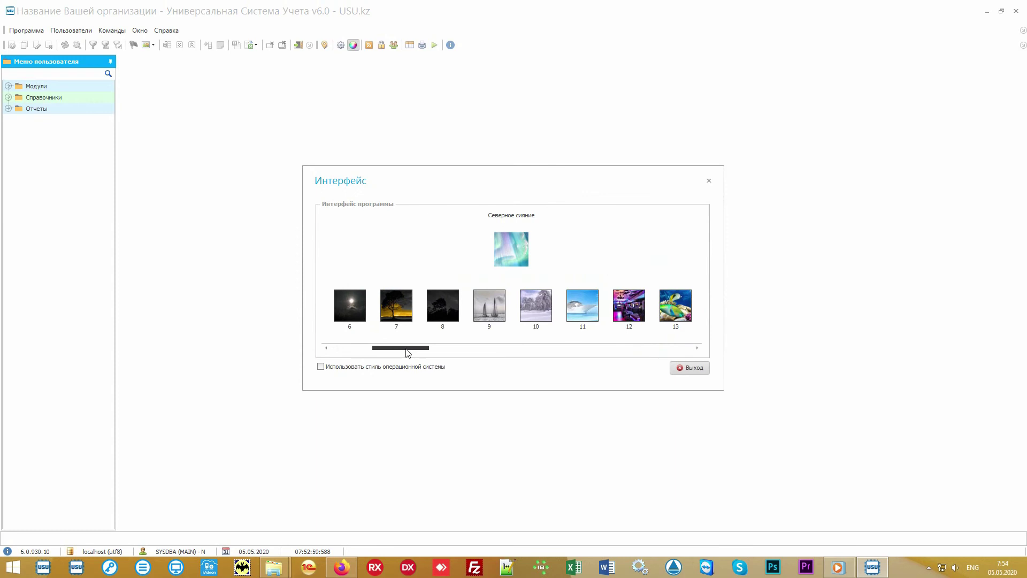
click(536, 305)
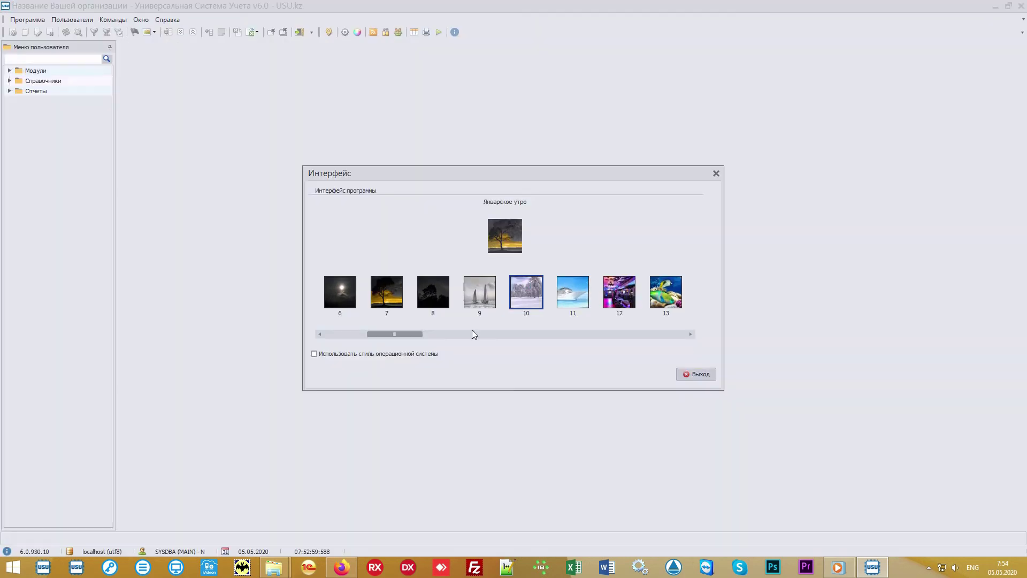
drag(410, 333, 463, 334)
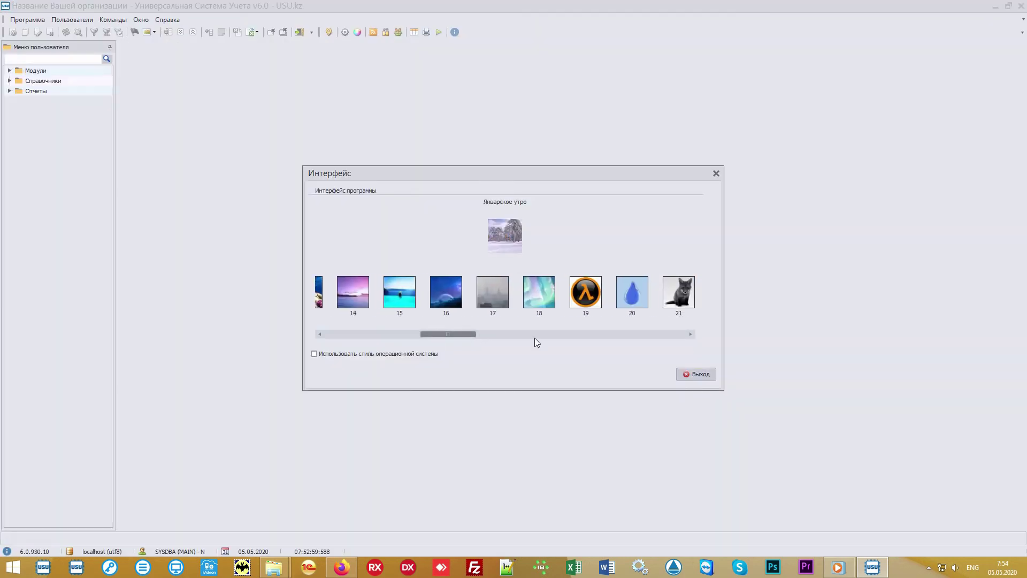
click(632, 291)
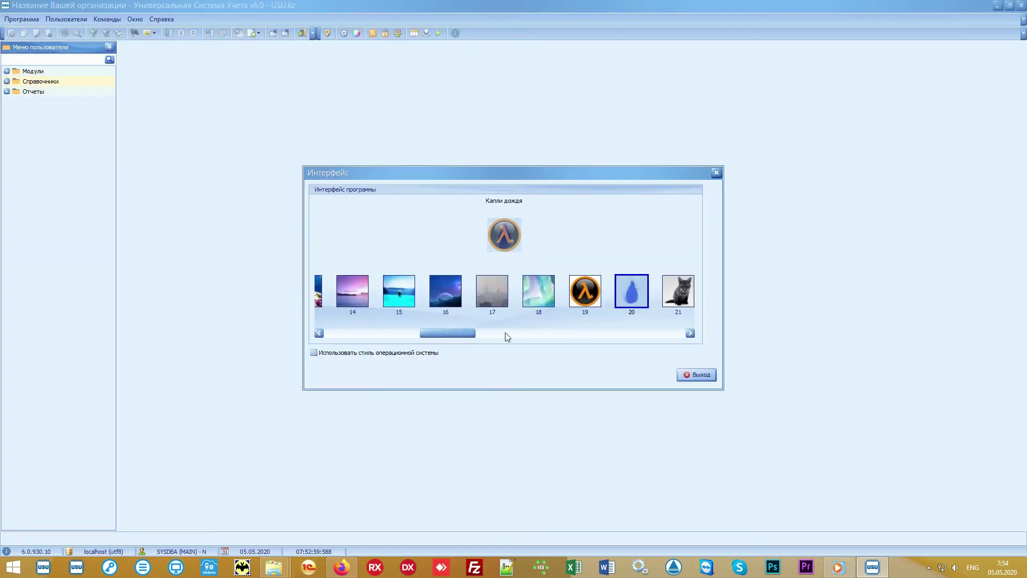
- Try the "Чудесная пора", "Полный штиль" and "Купидон" themes, and switch back to "Северное сияние"
drag(450, 333, 633, 336)
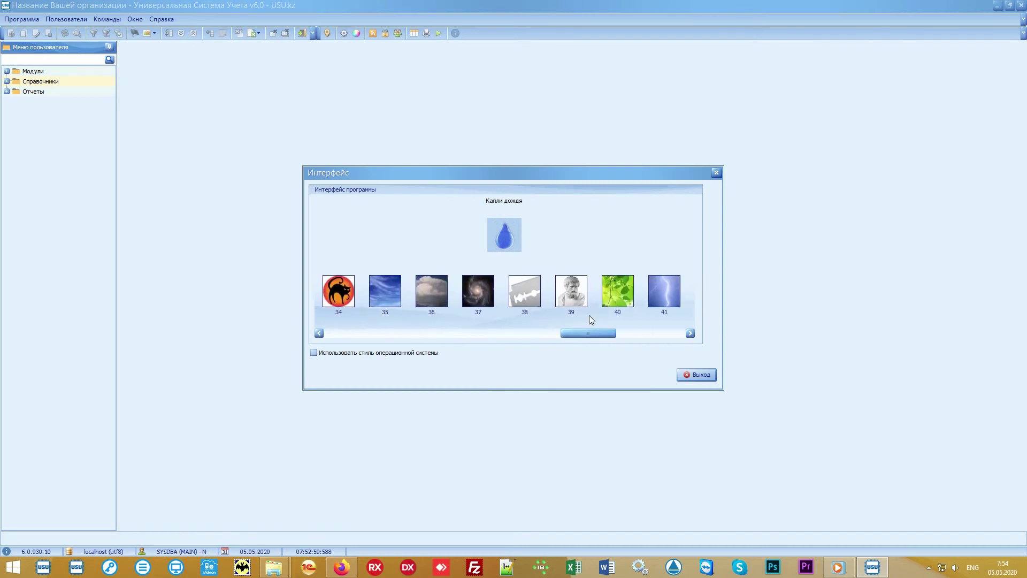
click(610, 291)
click(480, 291)
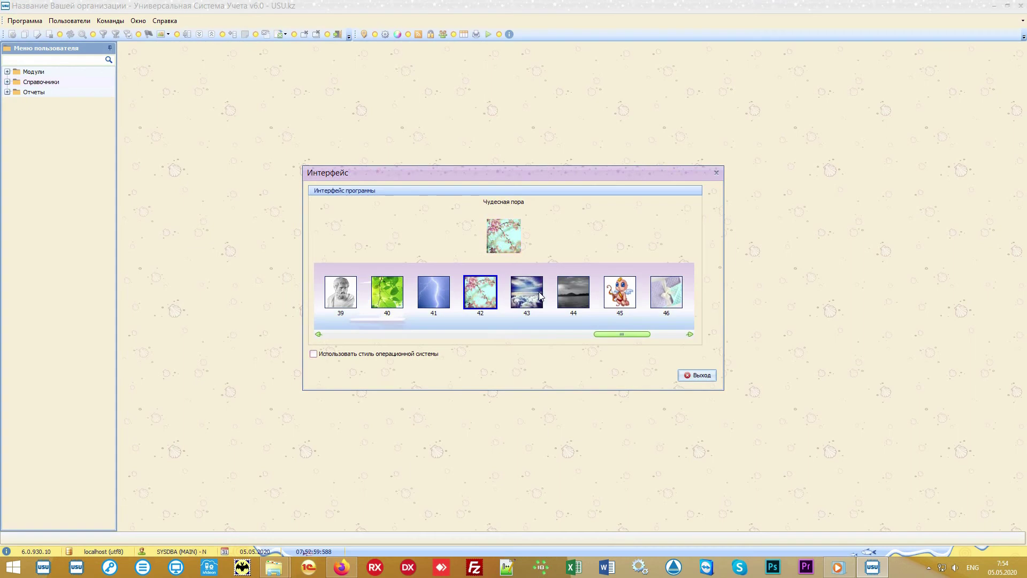
click(540, 295)
click(583, 293)
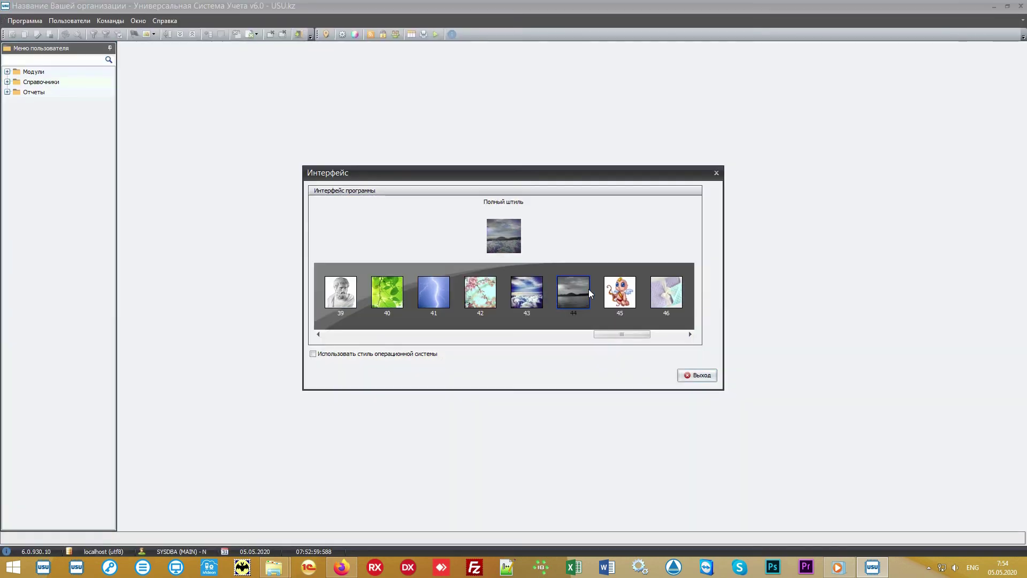
click(616, 292)
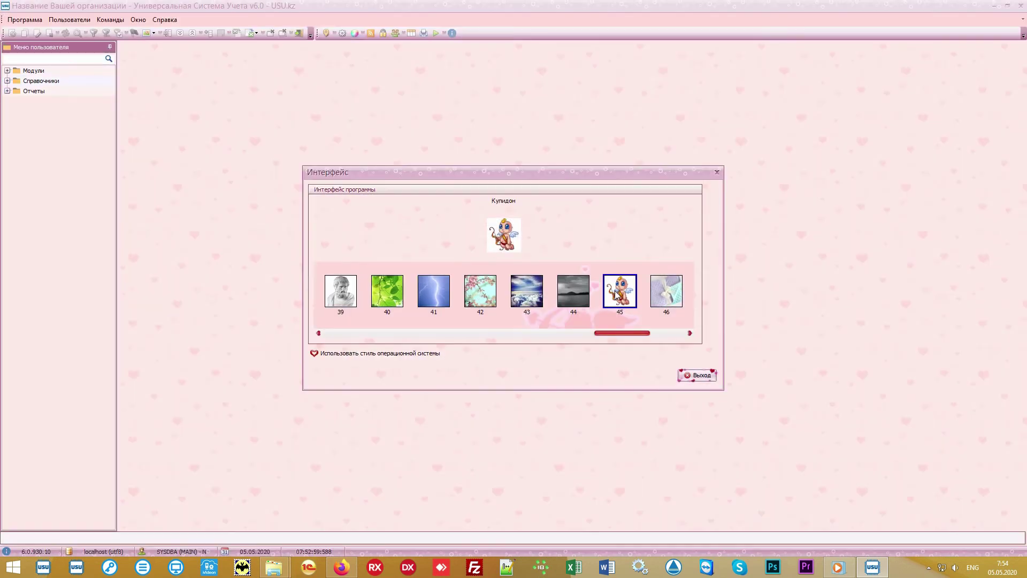
drag(619, 325, 457, 322)
click(472, 291)
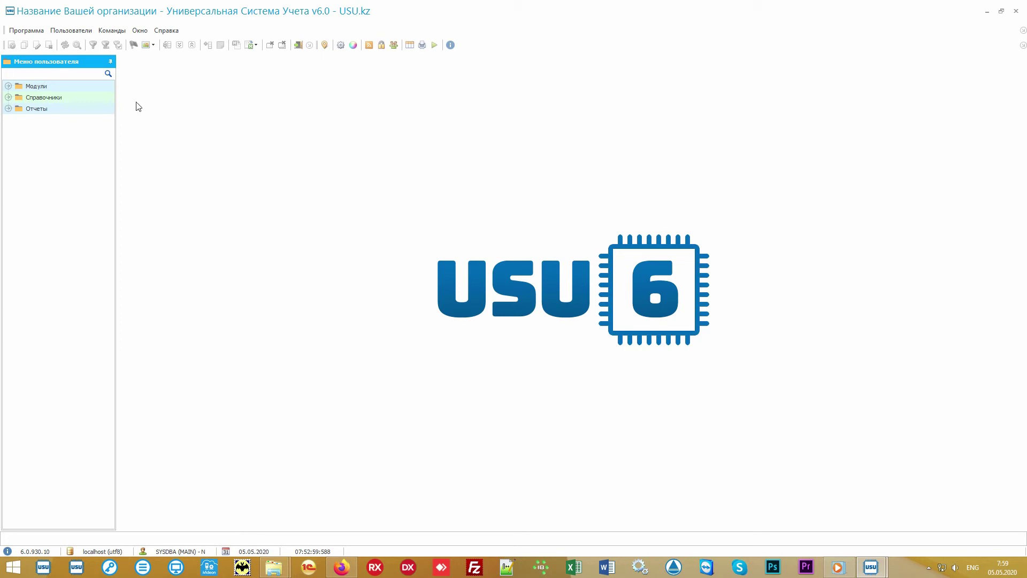
- Open the "Условия оплаты" directory from the "Клиенты" group of "Справочники"
double_click(95, 99)
click(69, 146)
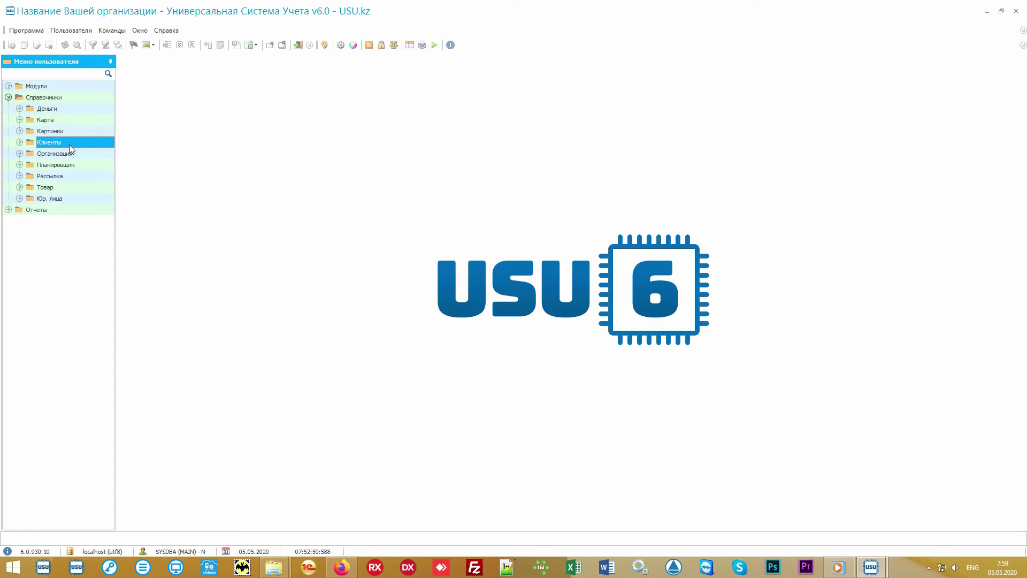
double_click(69, 143)
double_click(99, 163)
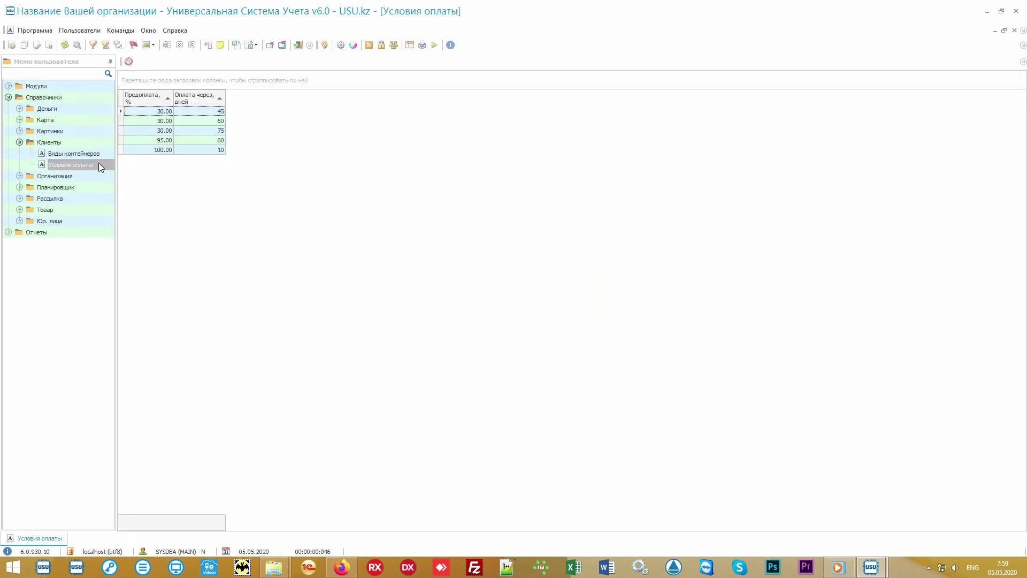
- Examine the prepayment percentage and payment period in days for each row of the payment terms
click(145, 122)
click(147, 130)
click(149, 139)
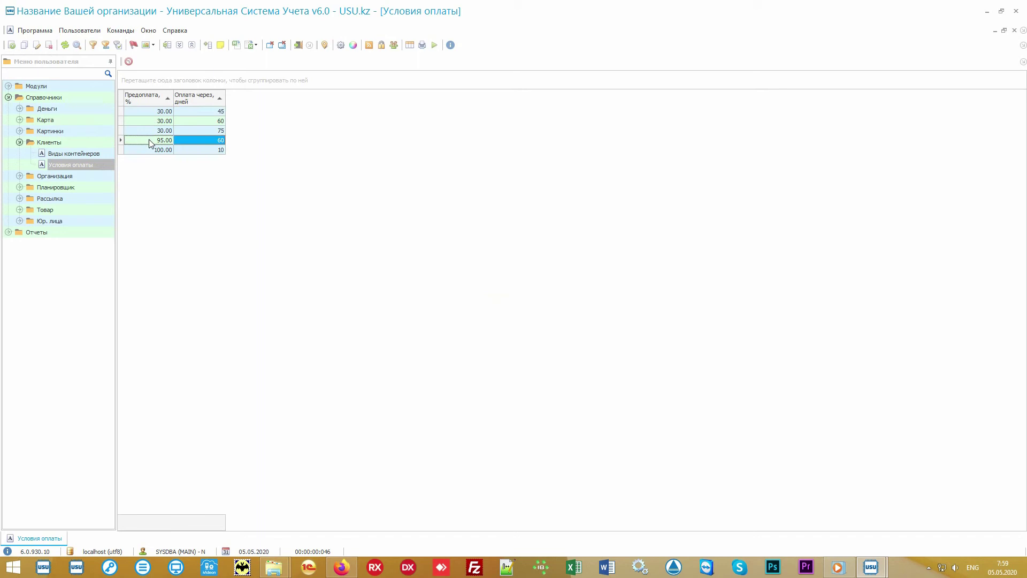
click(202, 114)
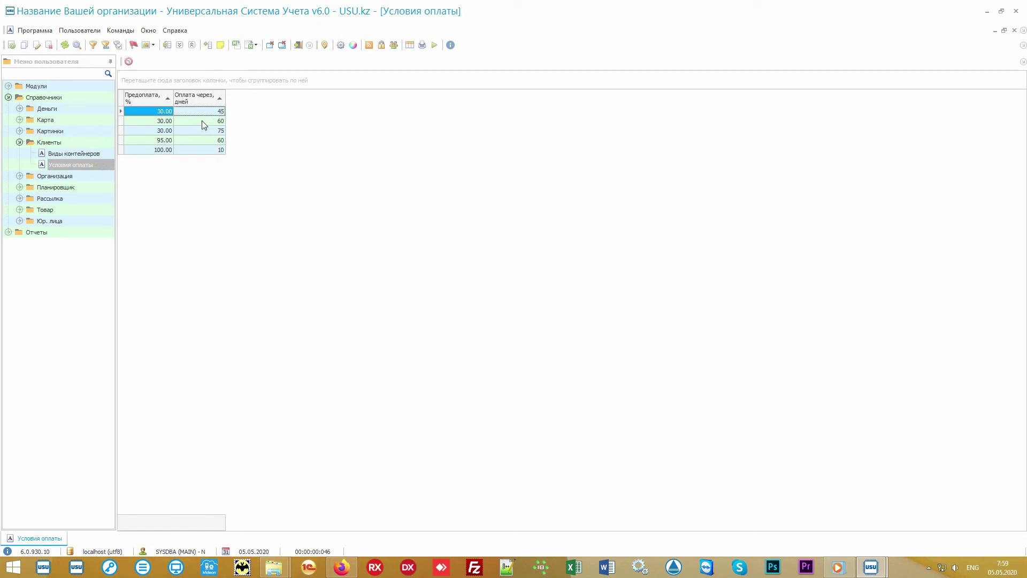
click(202, 121)
click(195, 132)
click(194, 140)
click(195, 150)
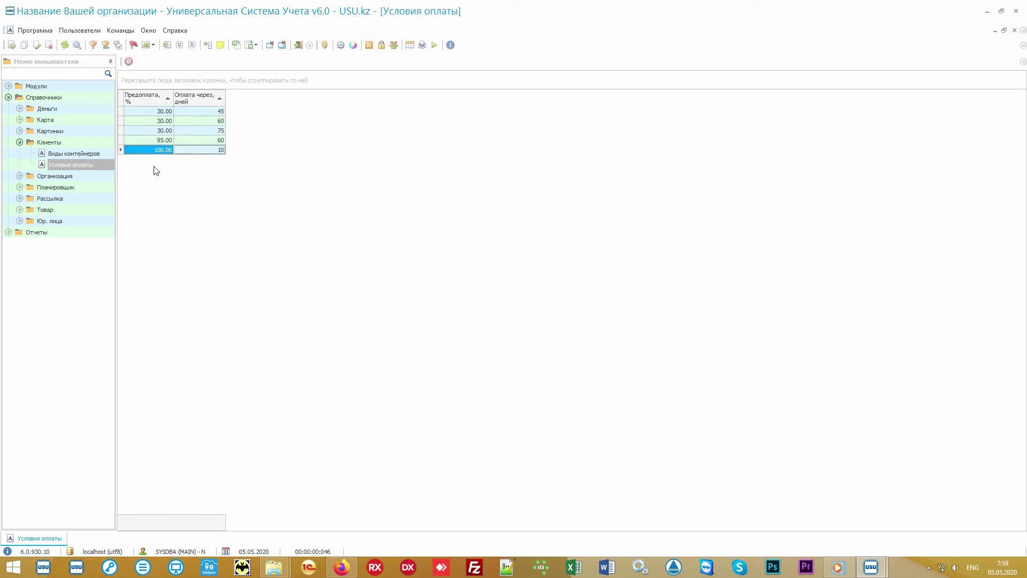
- Open the "Виды контейнеров" directory and examine each listed container type
click(106, 153)
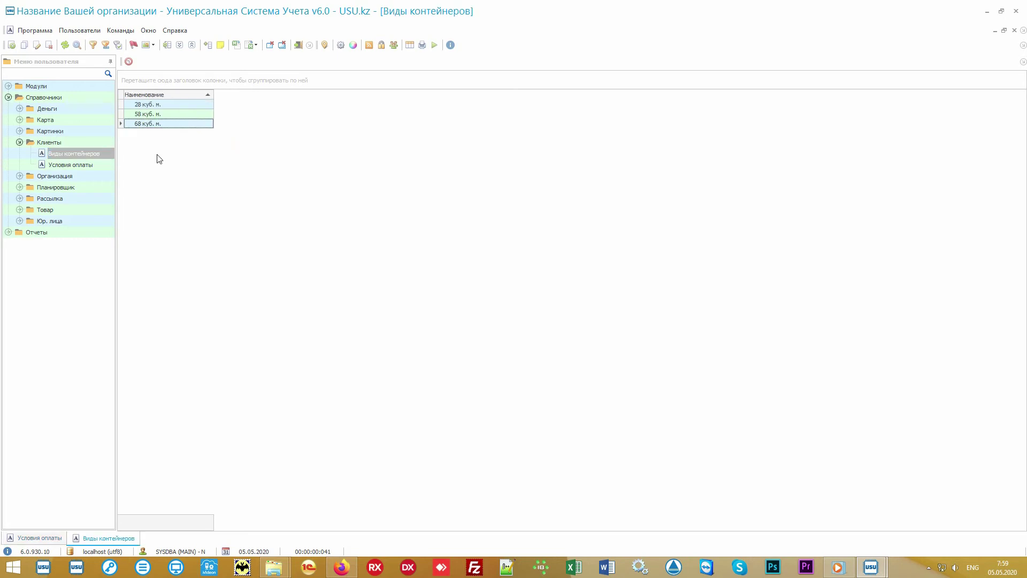
click(189, 105)
click(188, 115)
click(182, 124)
- Collapse "Справочники" and list all records of the "Клиенты" module from the "Клиенты" group of "Модули"
click(70, 95)
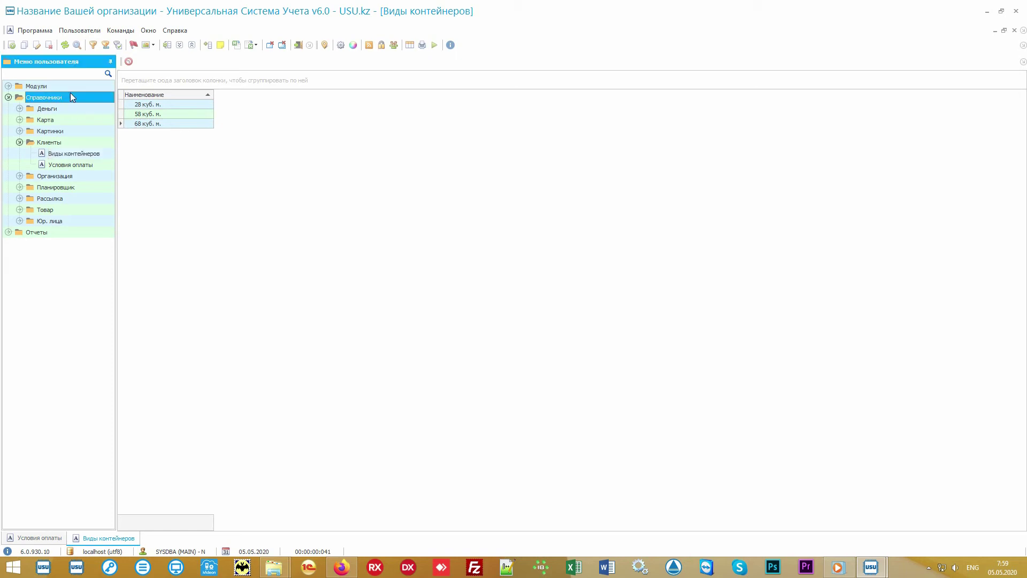
click(8, 97)
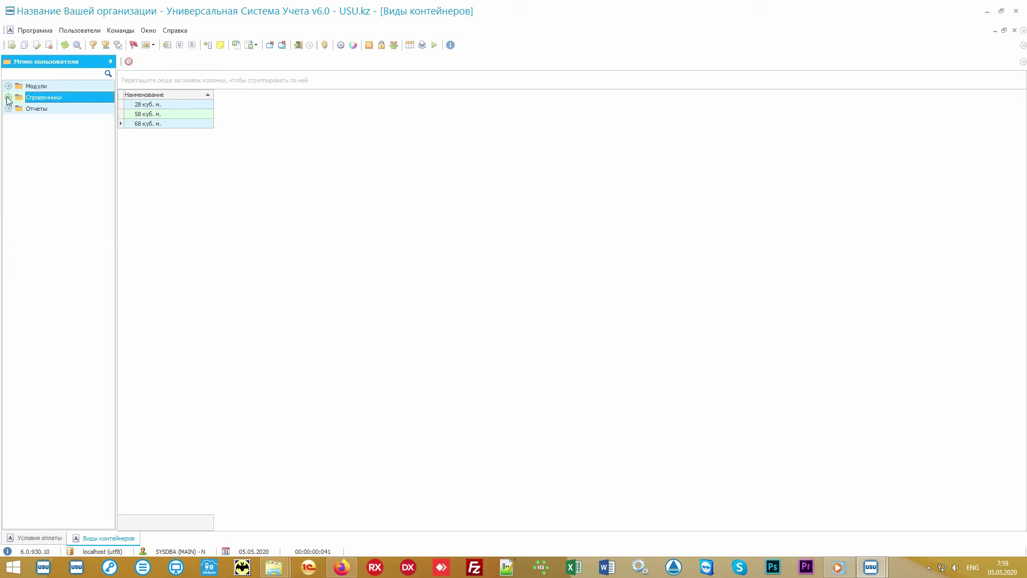
double_click(50, 85)
click(75, 108)
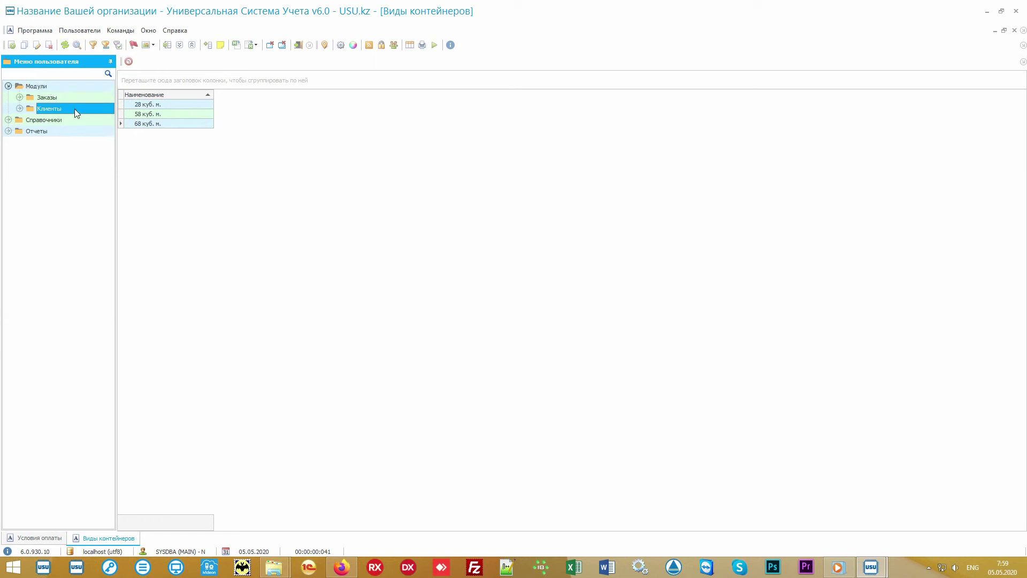
double_click(75, 108)
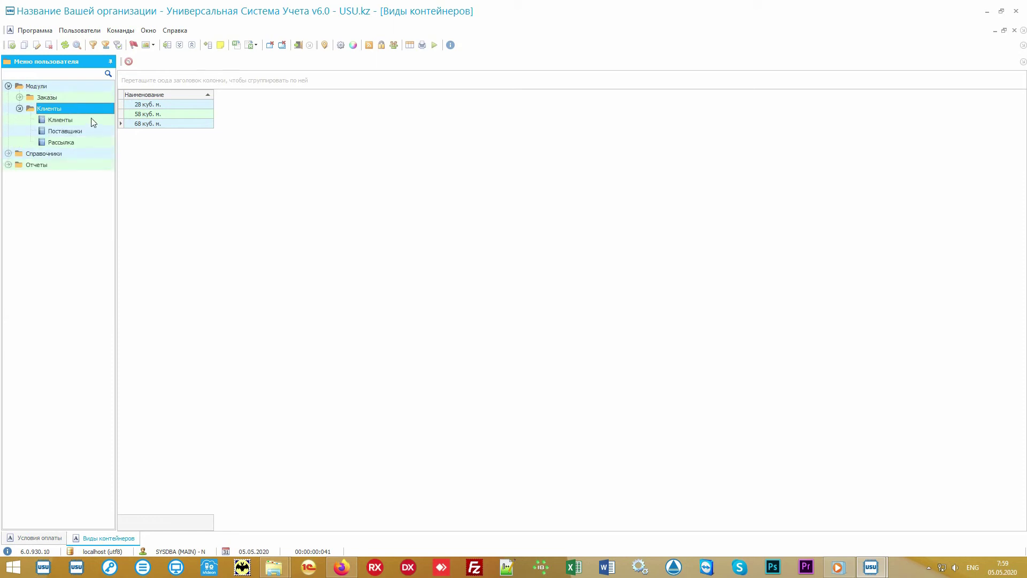
double_click(91, 119)
key(Return)
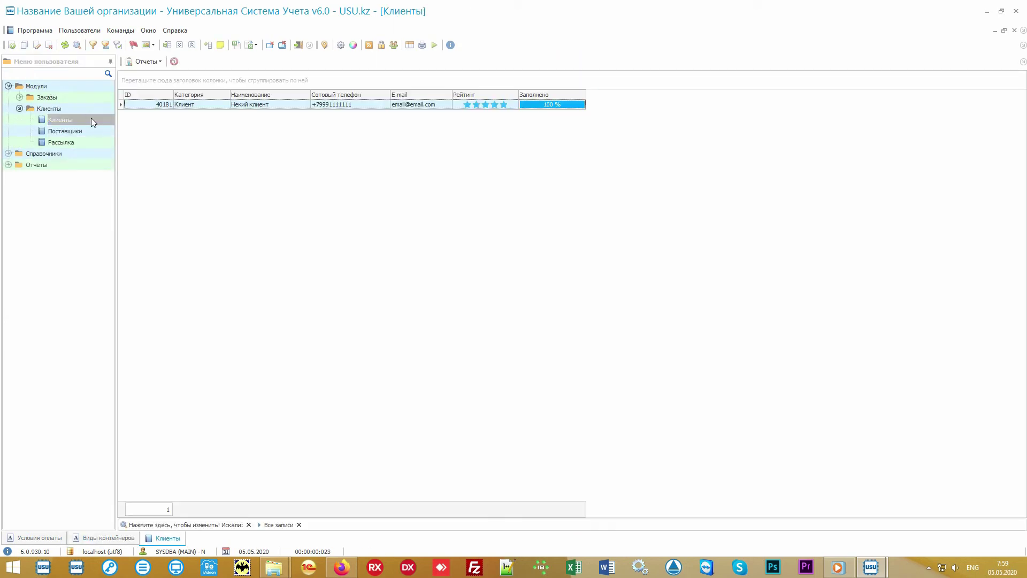
- Examine the name, mobile phone, e-mail and rating fields of the client record
click(289, 105)
click(368, 107)
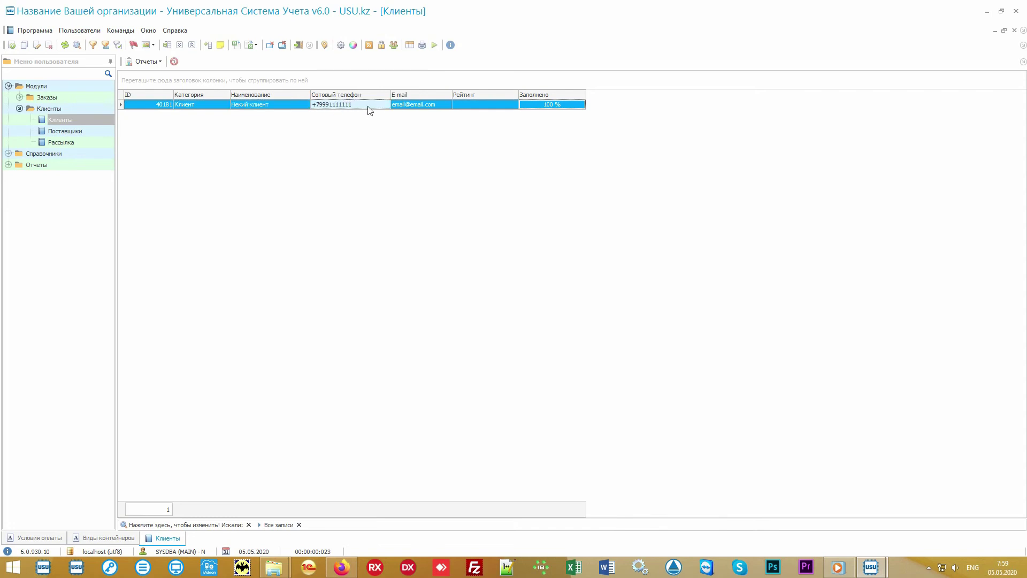
click(435, 106)
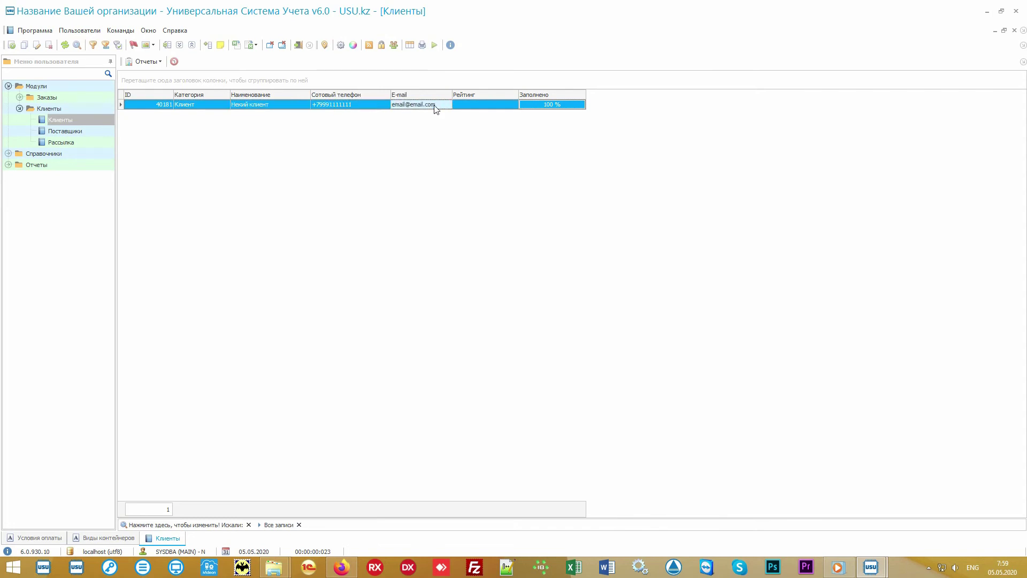
click(472, 107)
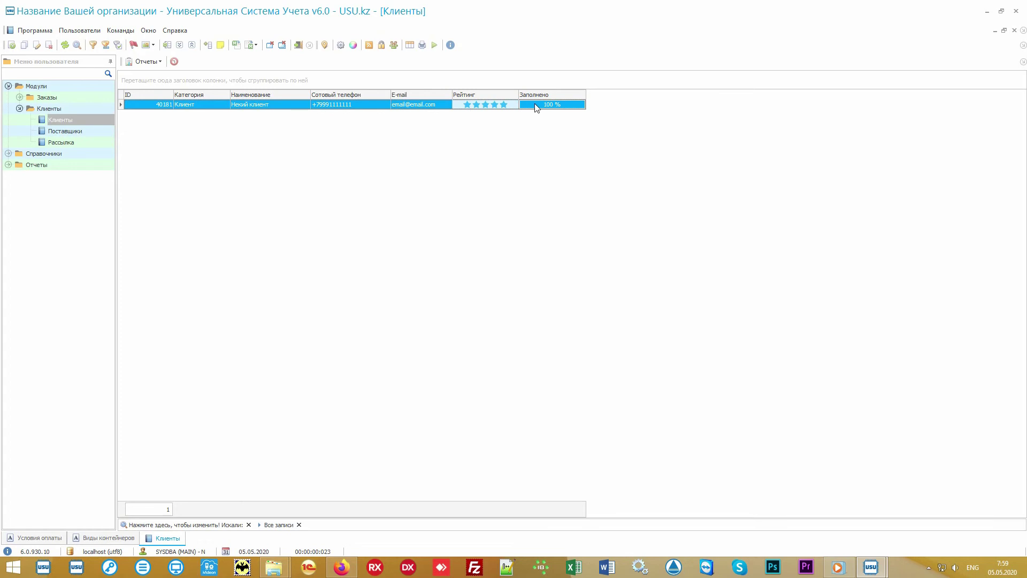
- Open the "Поставщики" module and list all suppliers without search criteria
click(106, 133)
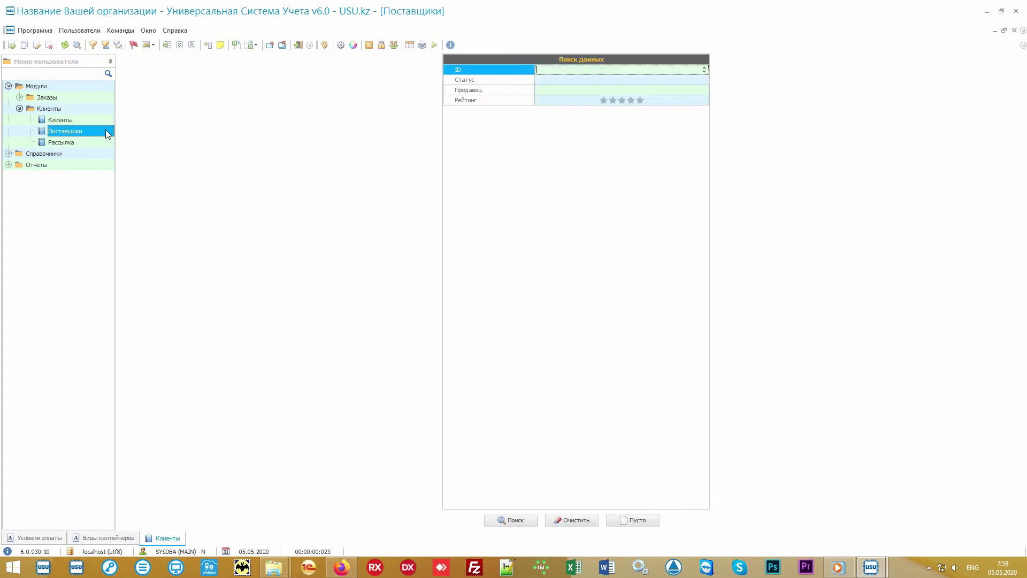
key(Return)
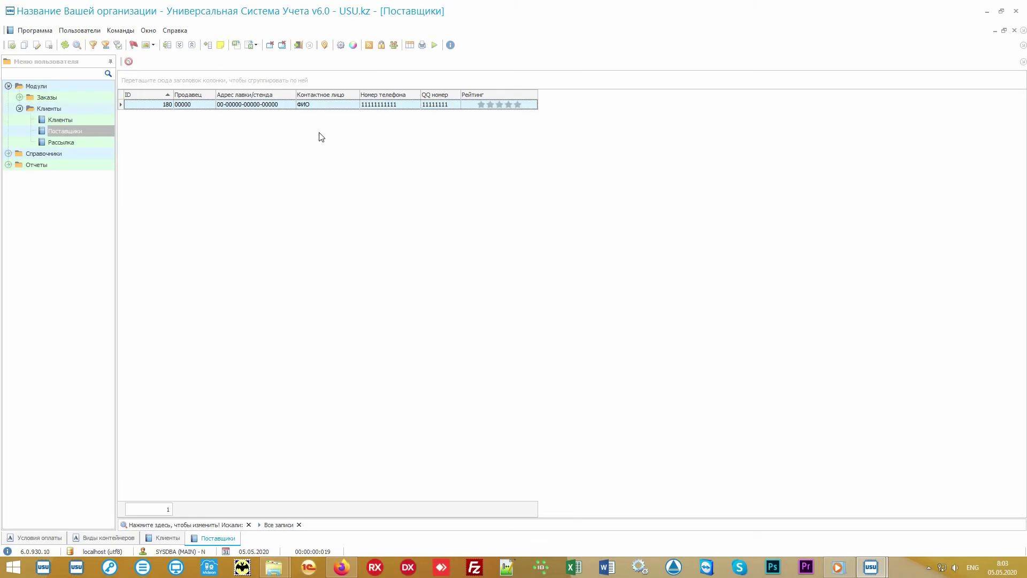
- Open the "Заказы" module, go through the date, client and supplier search criteria, and list all orders with them left empty
double_click(75, 97)
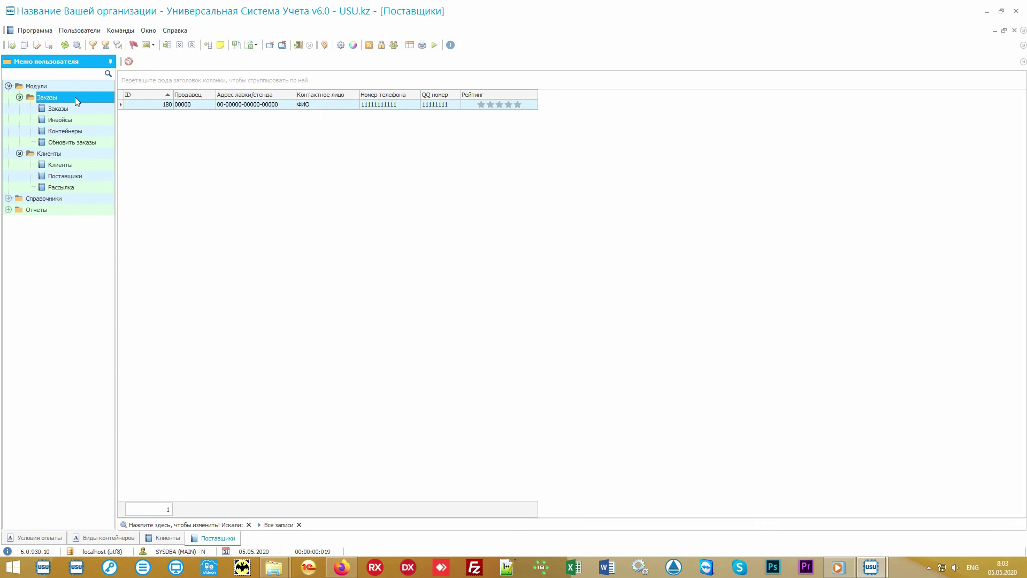
double_click(88, 108)
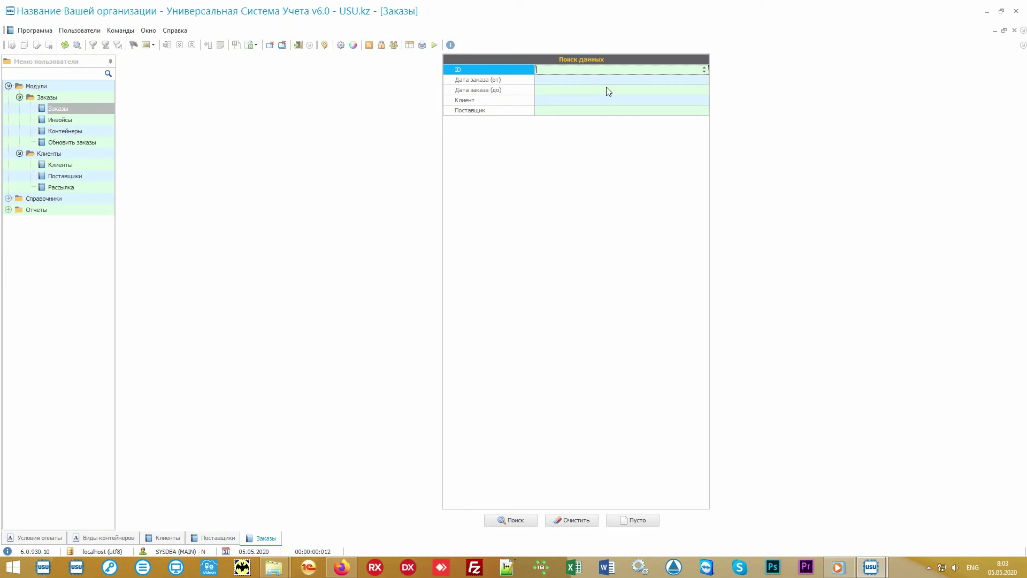
click(508, 79)
click(506, 90)
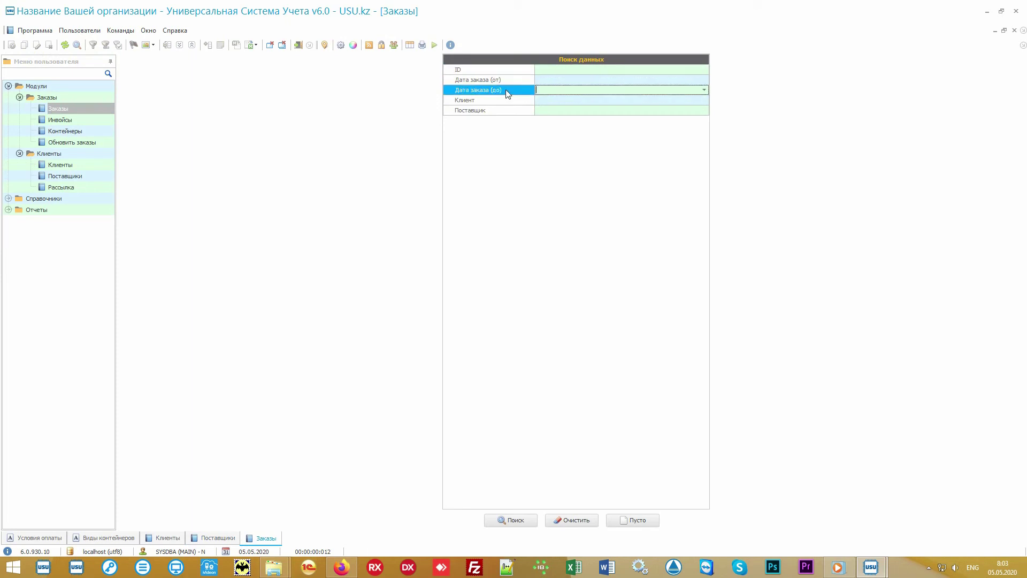
click(505, 100)
click(501, 110)
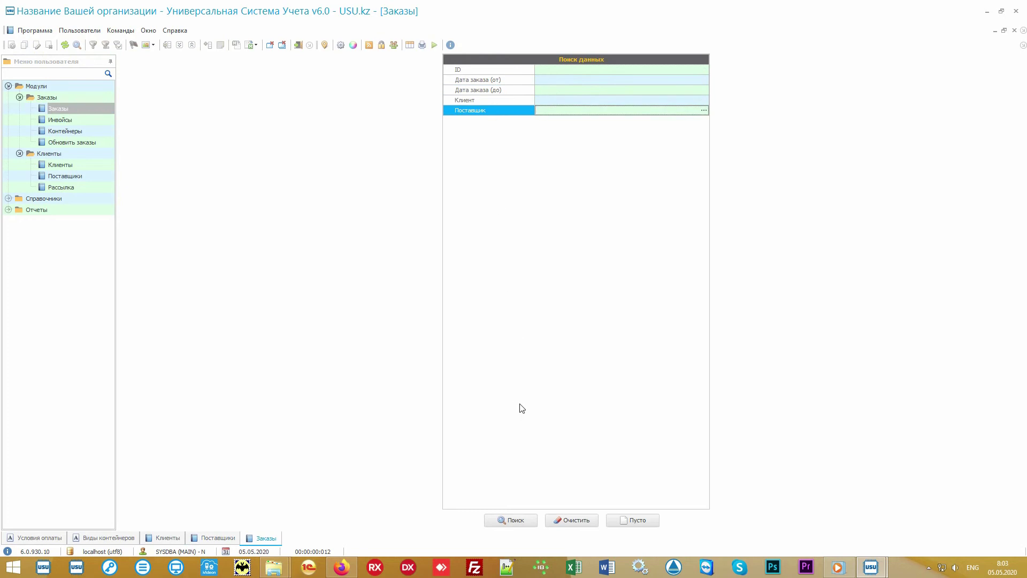
click(528, 518)
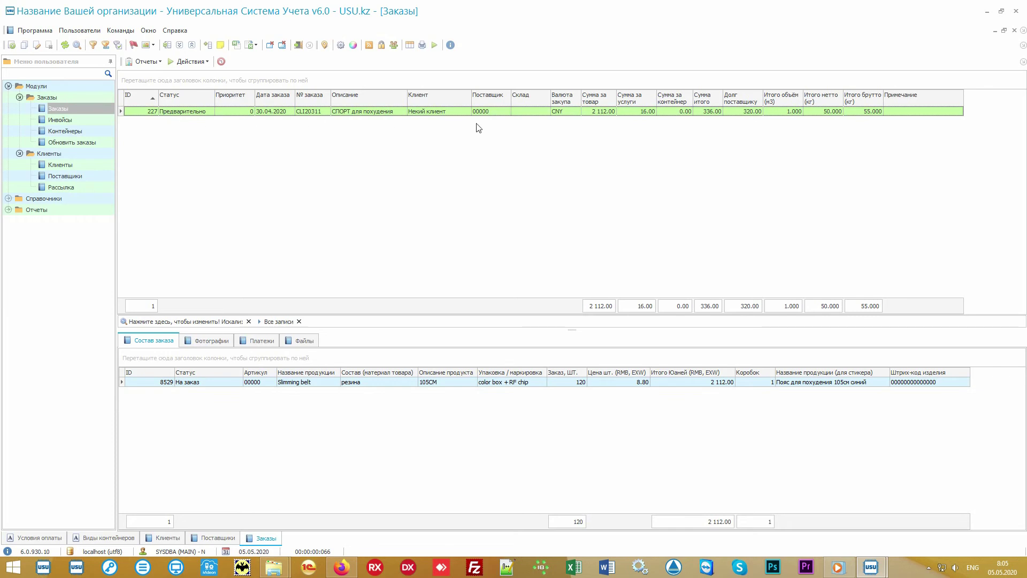
- Examine the status, product name and material of the "Slimming belt" order item, and open it for editing
click(233, 382)
click(302, 382)
click(368, 382)
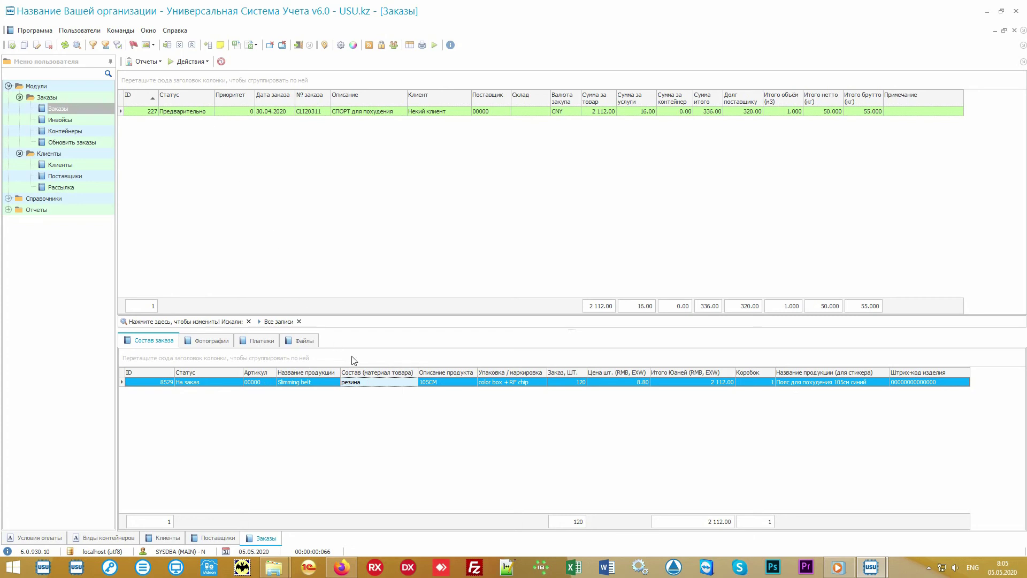
double_click(378, 382)
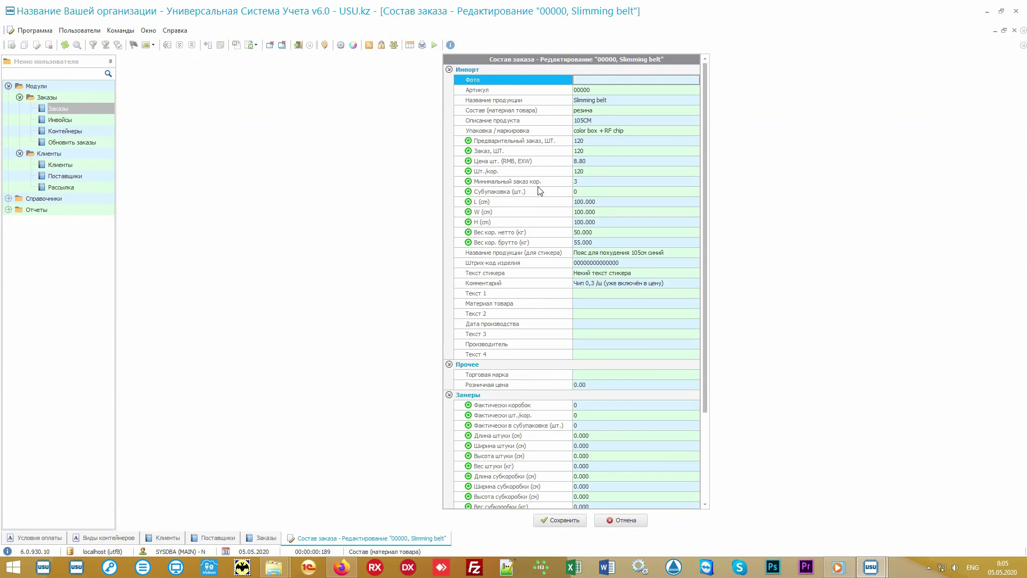
- Examine the order item's article, product name, material, description, packaging, preliminary order and order quantity fields
click(522, 94)
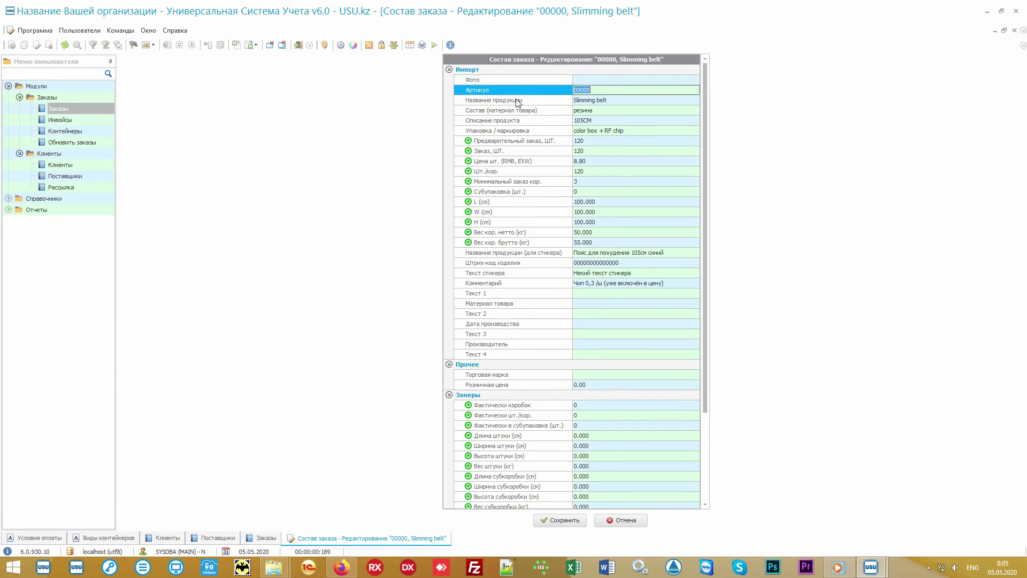
click(516, 100)
click(511, 110)
click(518, 120)
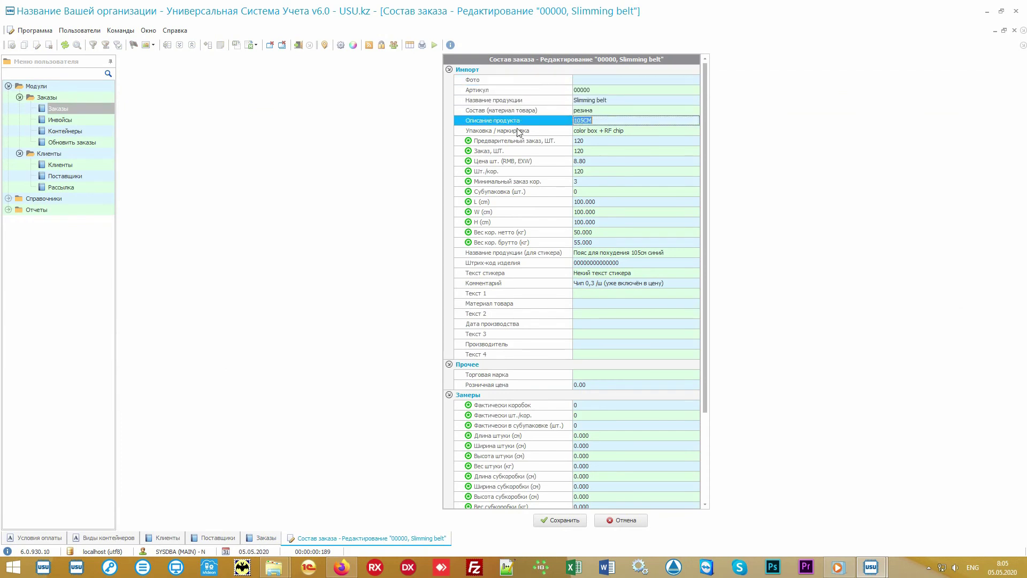
click(516, 130)
click(517, 140)
click(516, 151)
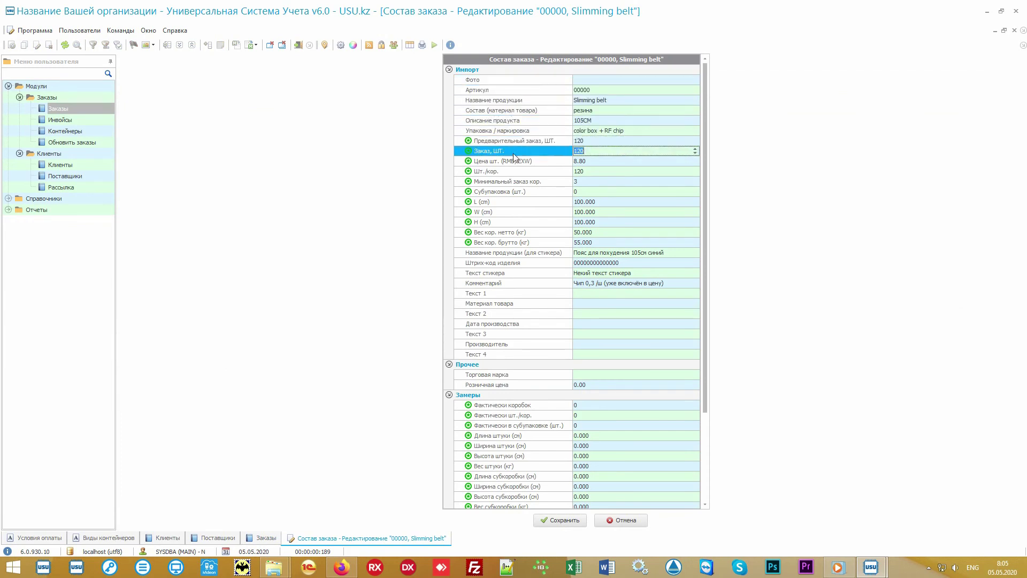
- Examine the item's unit price, pieces per box, minimum order, subpackaging and L, W, H fields, and close the record without saving
click(514, 161)
click(513, 171)
click(513, 182)
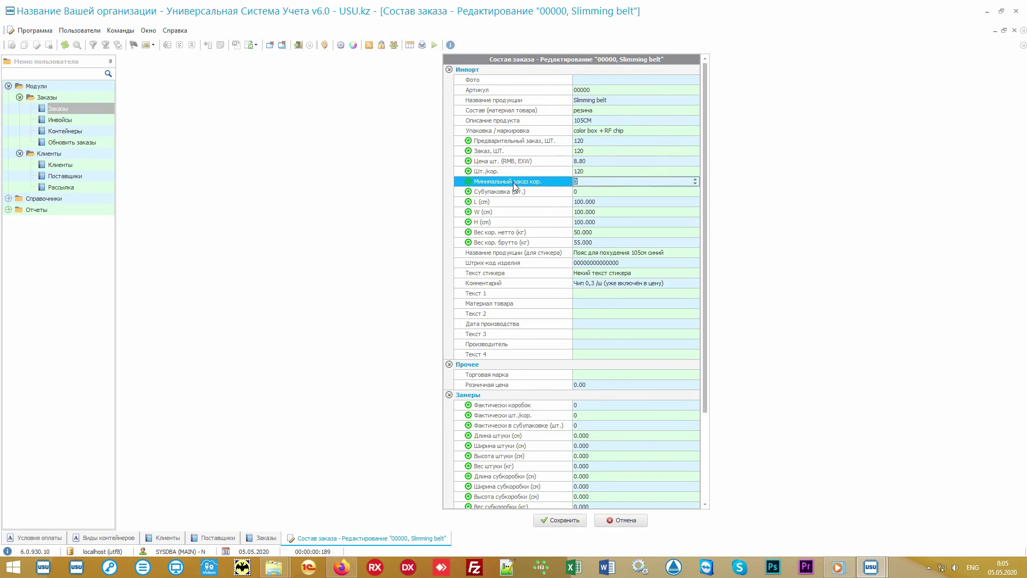
click(517, 192)
click(517, 202)
click(517, 212)
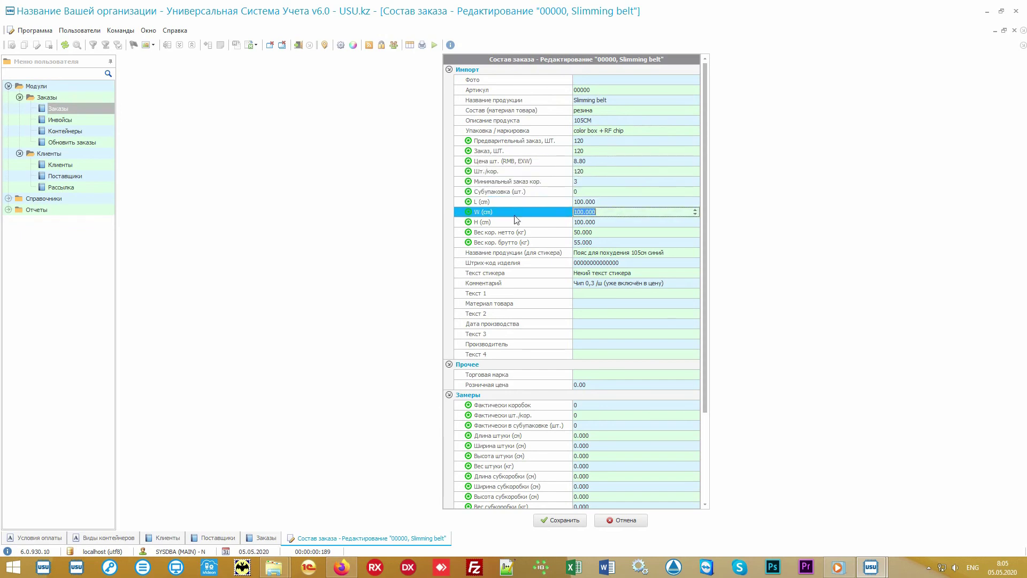
click(517, 222)
click(626, 520)
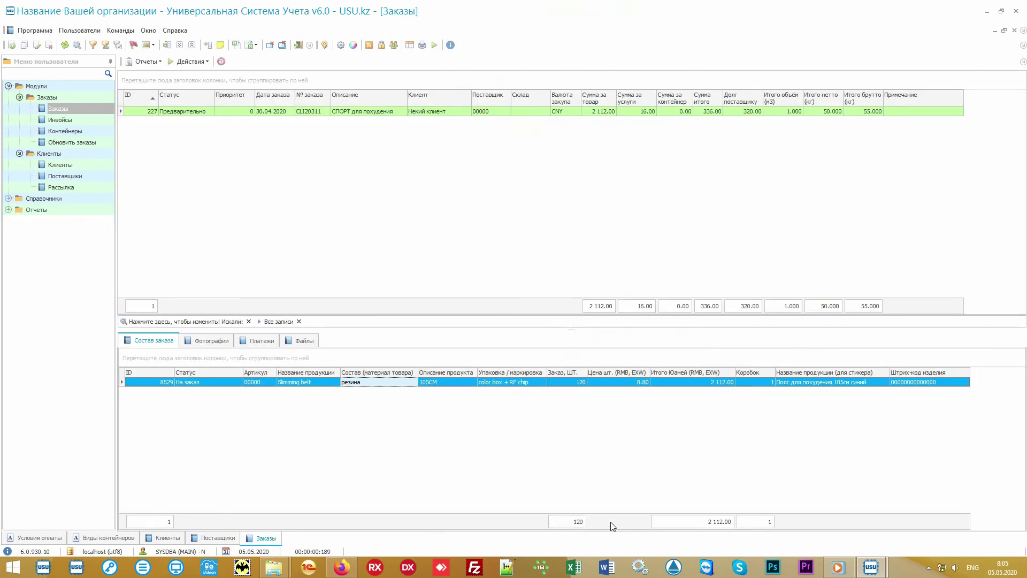
- Open the data import wizard for "Состав заказа", check its source formats and source file field, and cancel it
right_click(390, 425)
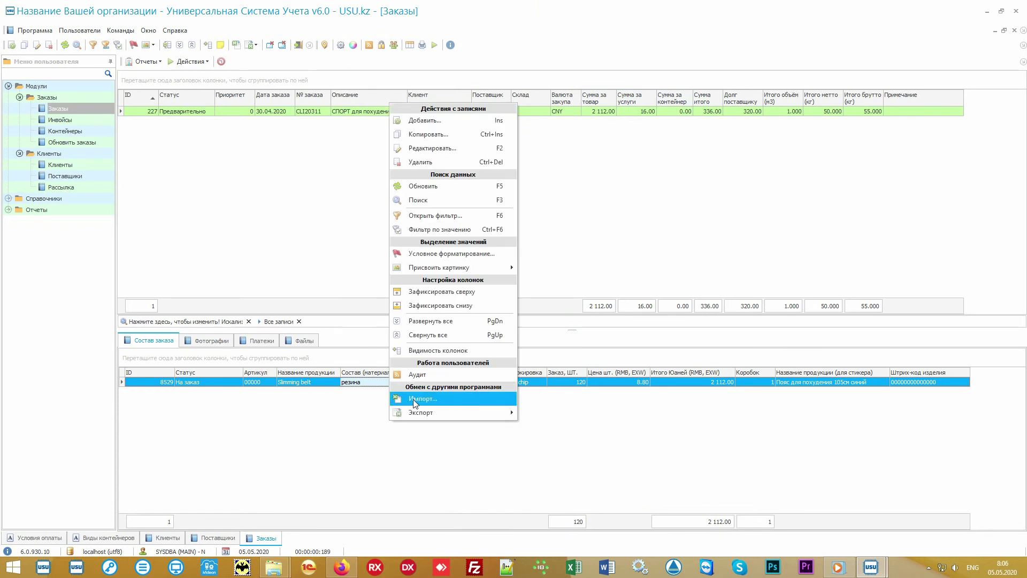
click(453, 398)
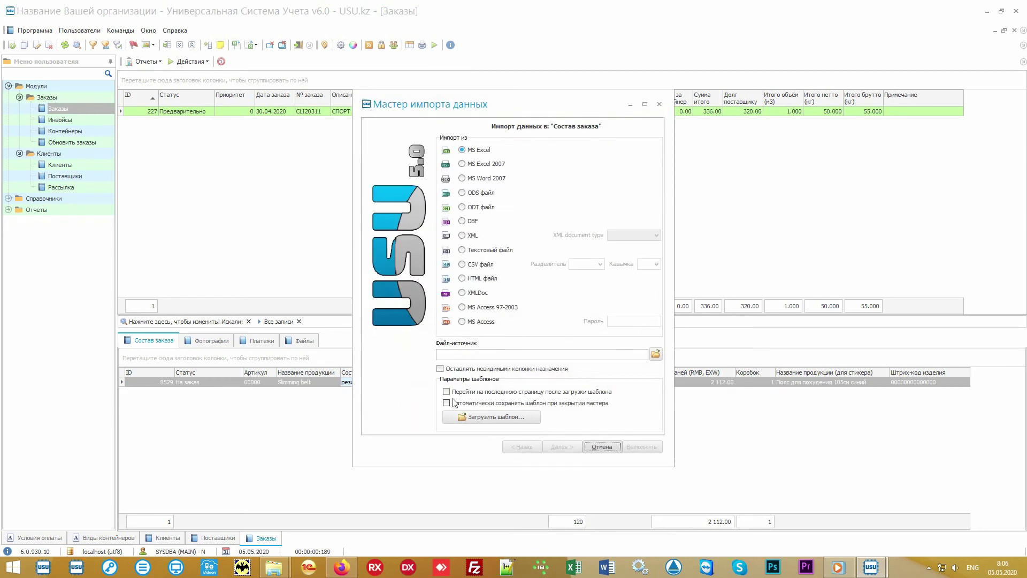
click(456, 355)
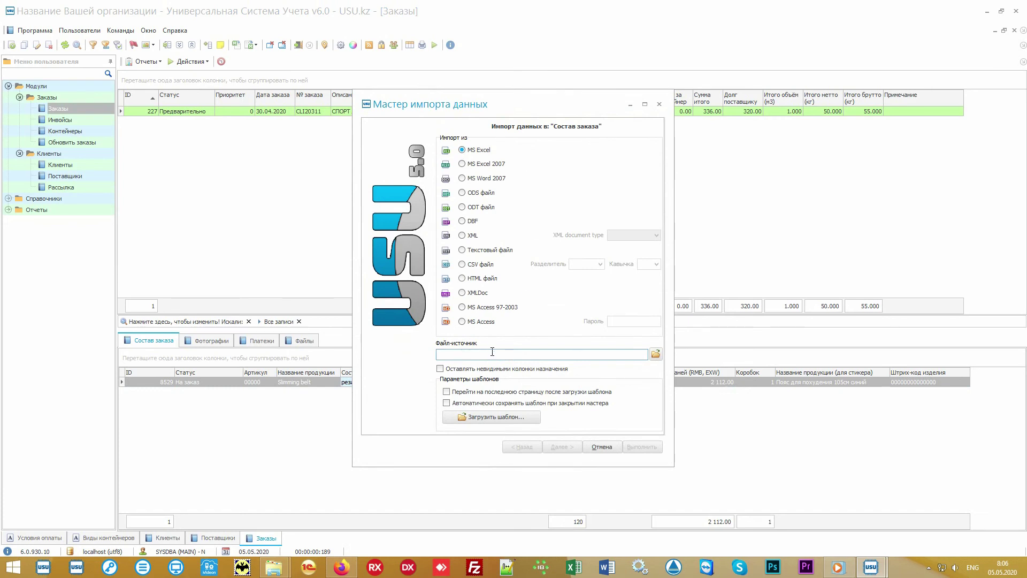
click(599, 448)
click(513, 320)
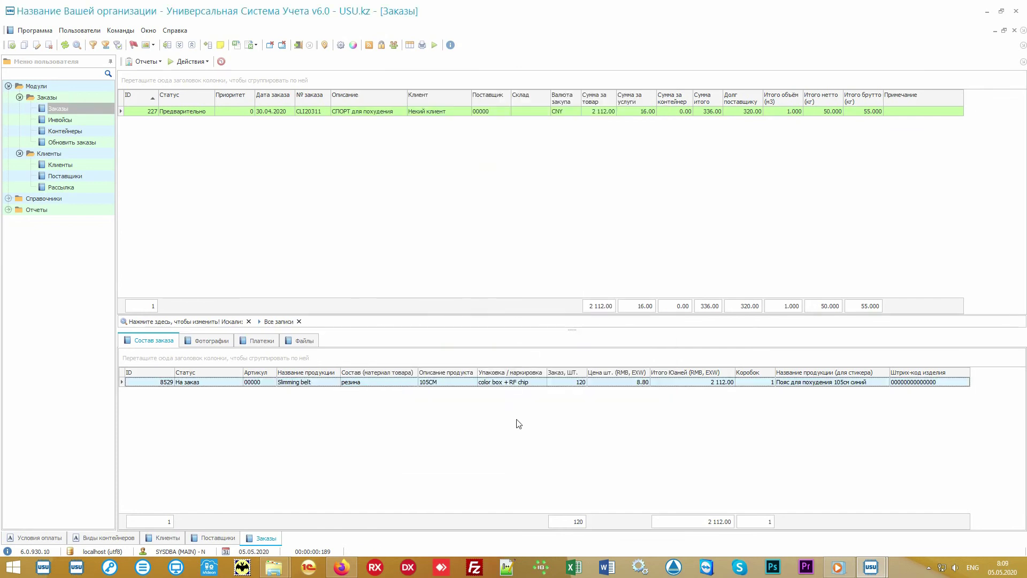
- Open the "Номенклатура" directory under "Товар", list all products without search criteria, and examine the "Slimming belt" record
double_click(72, 199)
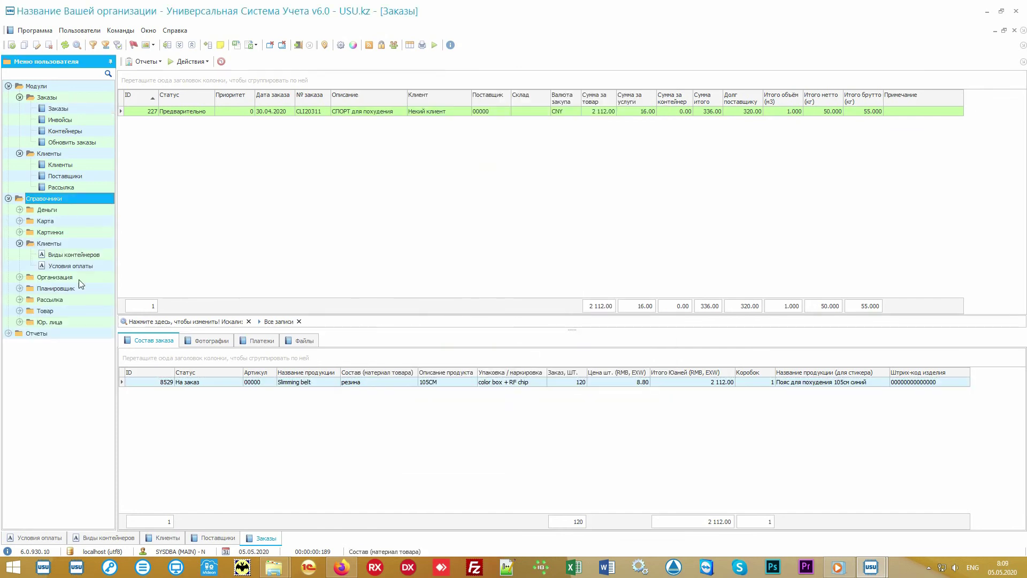
click(20, 243)
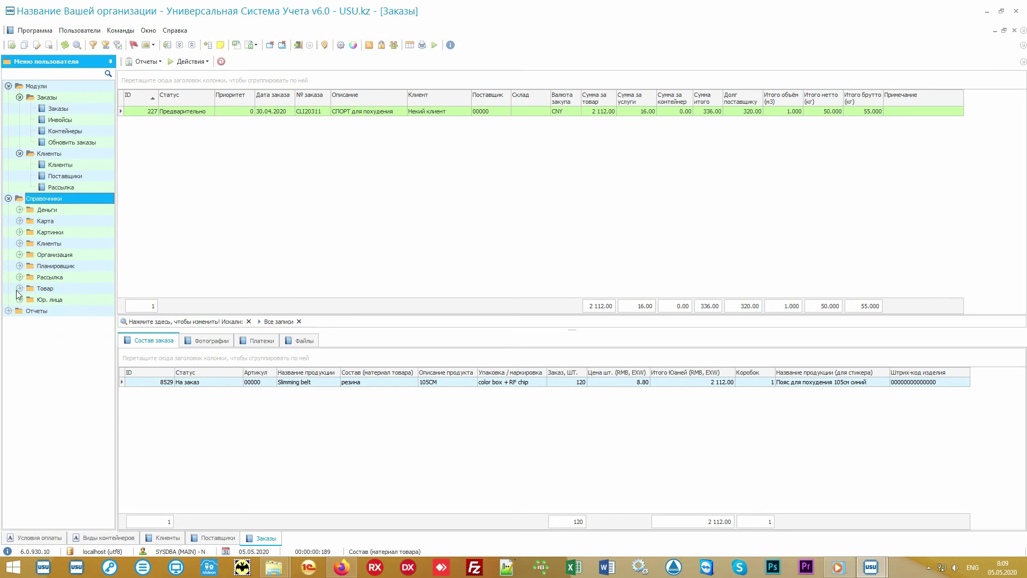
click(19, 289)
double_click(57, 310)
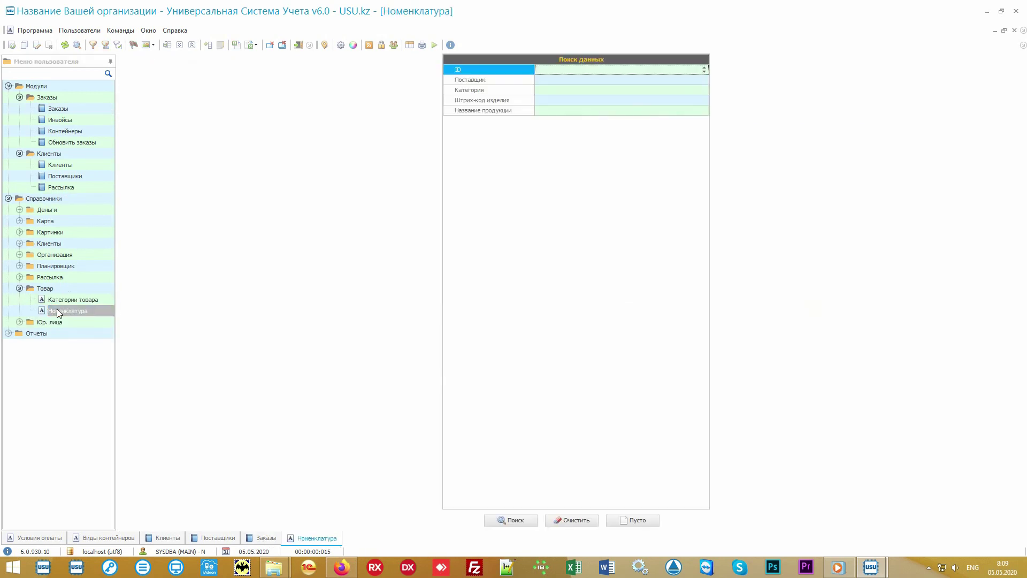
key(Return)
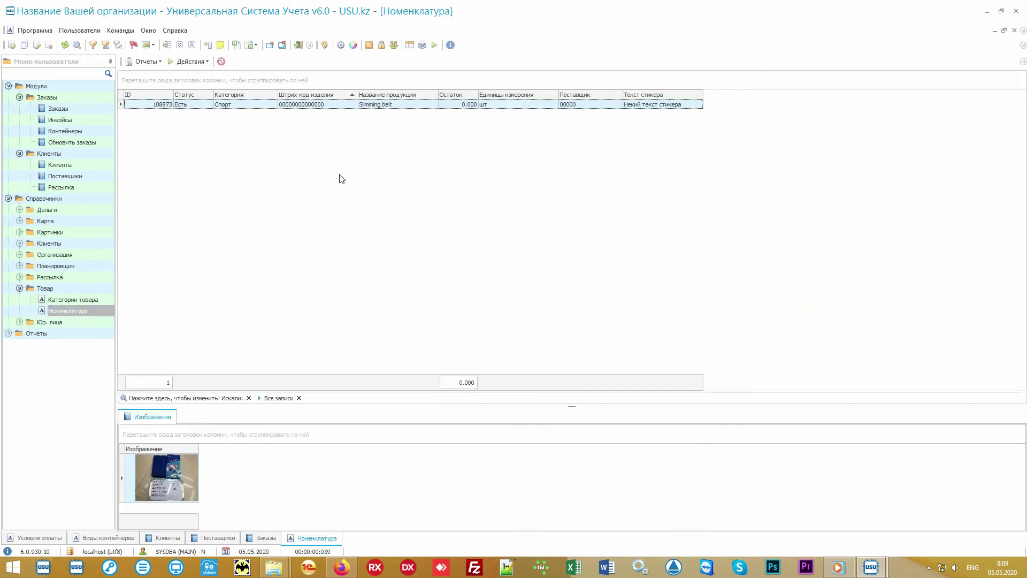
click(382, 105)
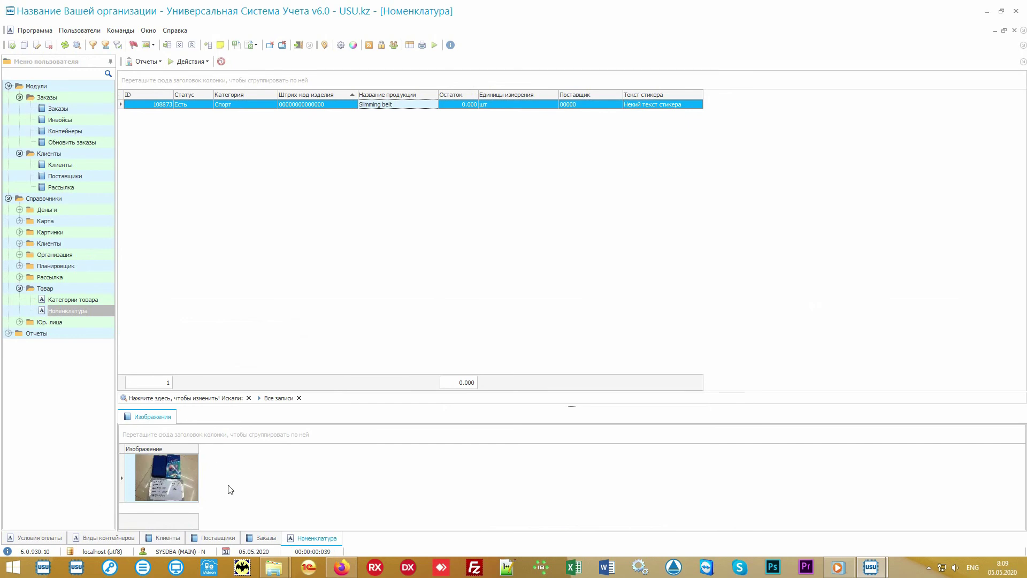
- Return to the orders, mark the "Slimming belt" order item as "Нужно согласовать", and save it
click(80, 109)
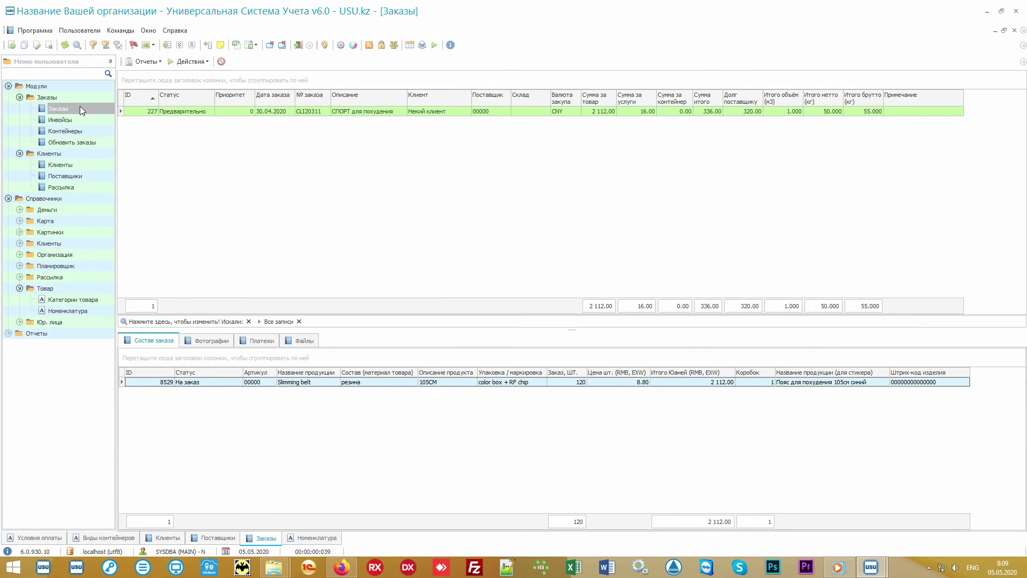
double_click(377, 383)
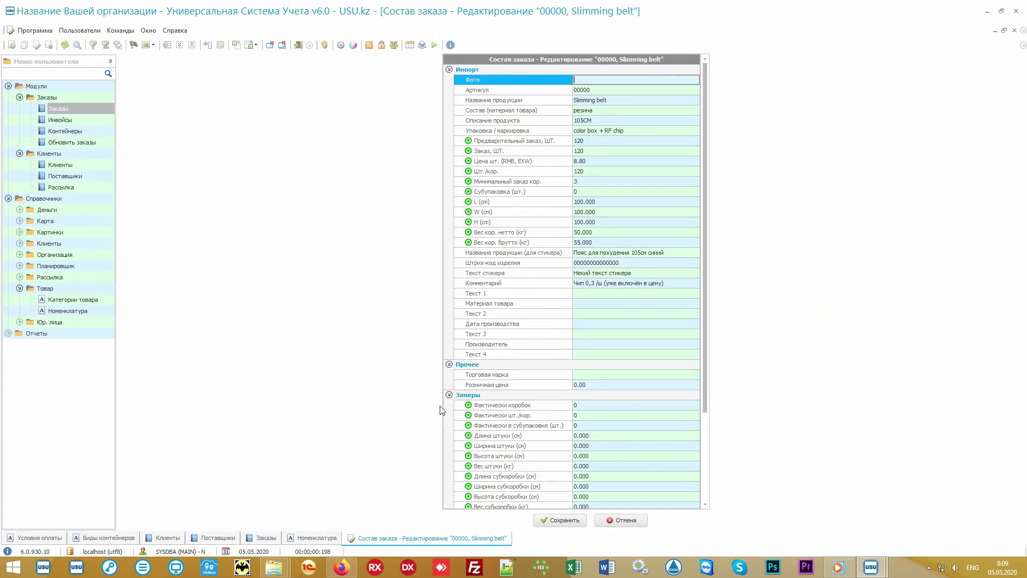
scroll(696, 439, down, 3)
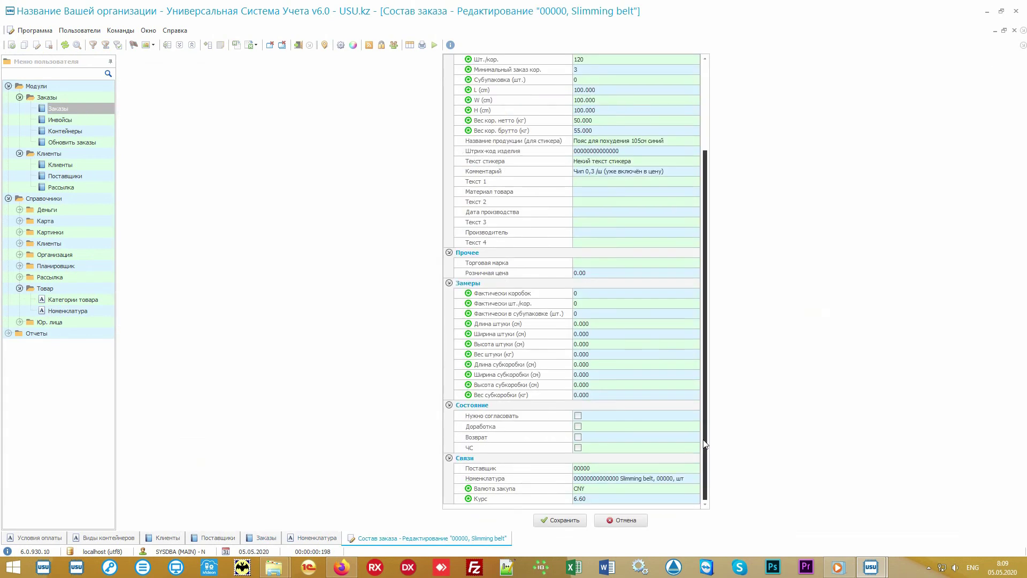
click(578, 416)
click(559, 520)
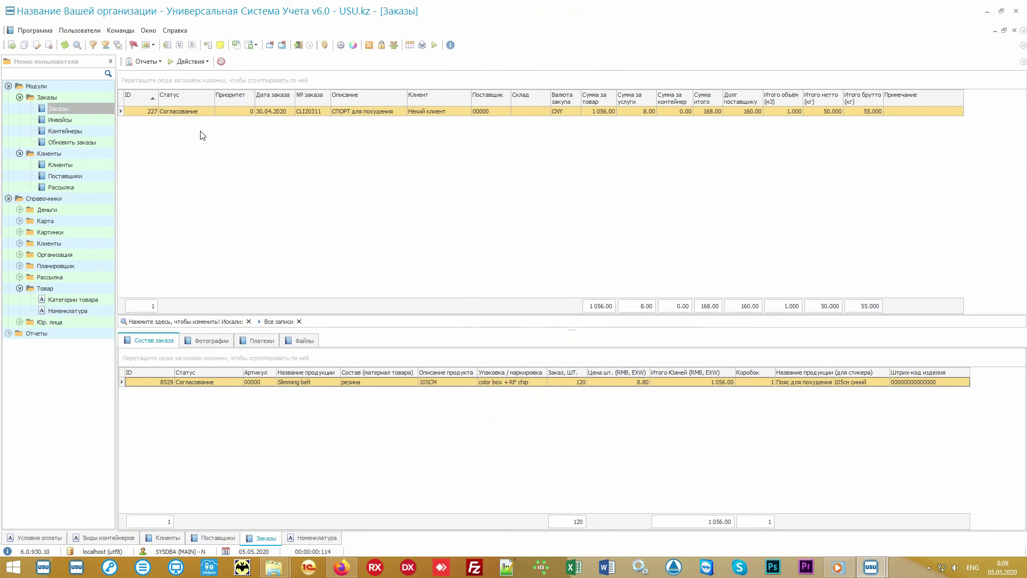
- Clear the "Нужно согласовать" mark on the "Slimming belt" order item and save it
double_click(432, 383)
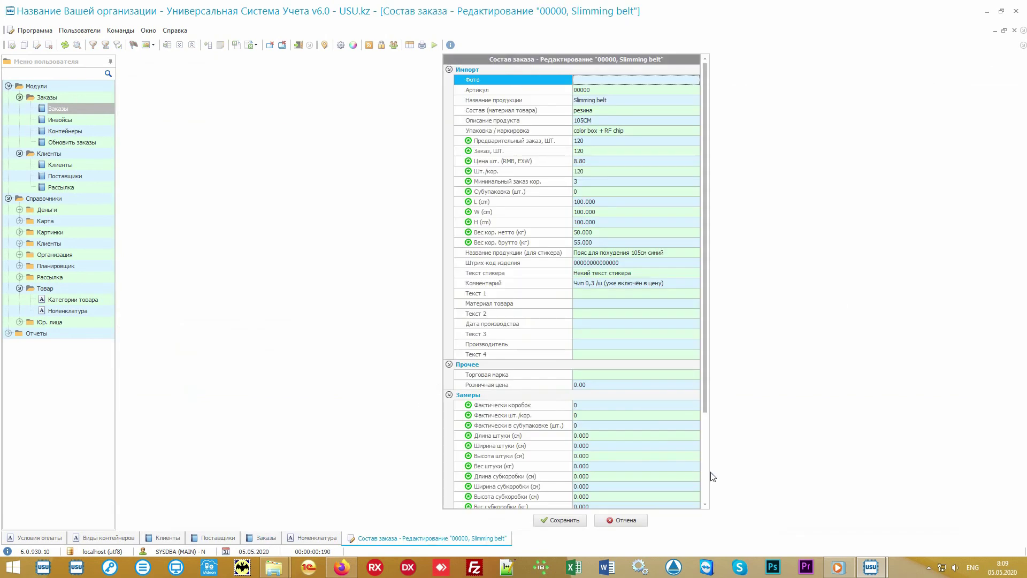
scroll(658, 466, down, 5)
click(560, 520)
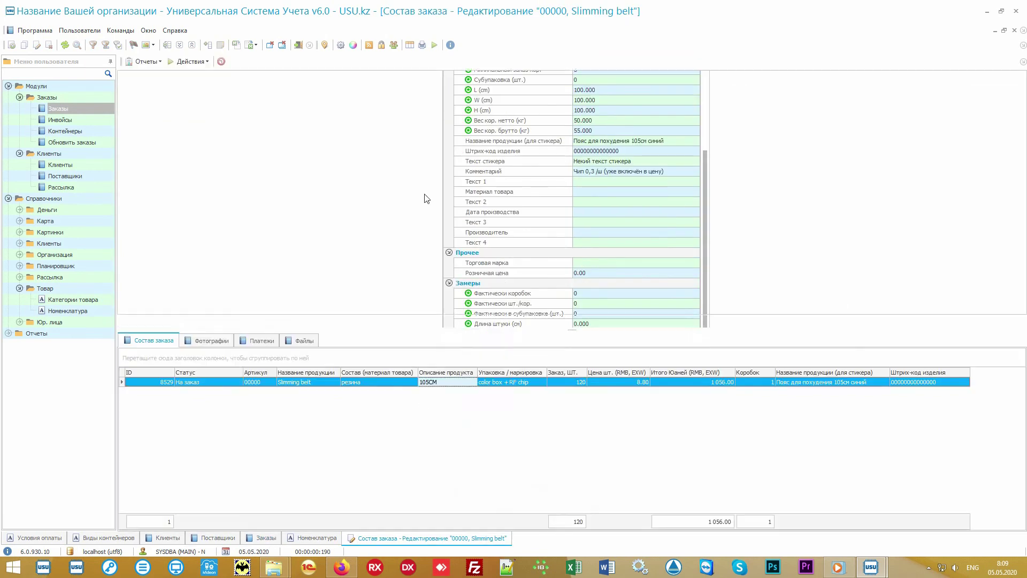
- Mark the "СПОРТ для похудения" order as "Согласовано" and save it
double_click(356, 114)
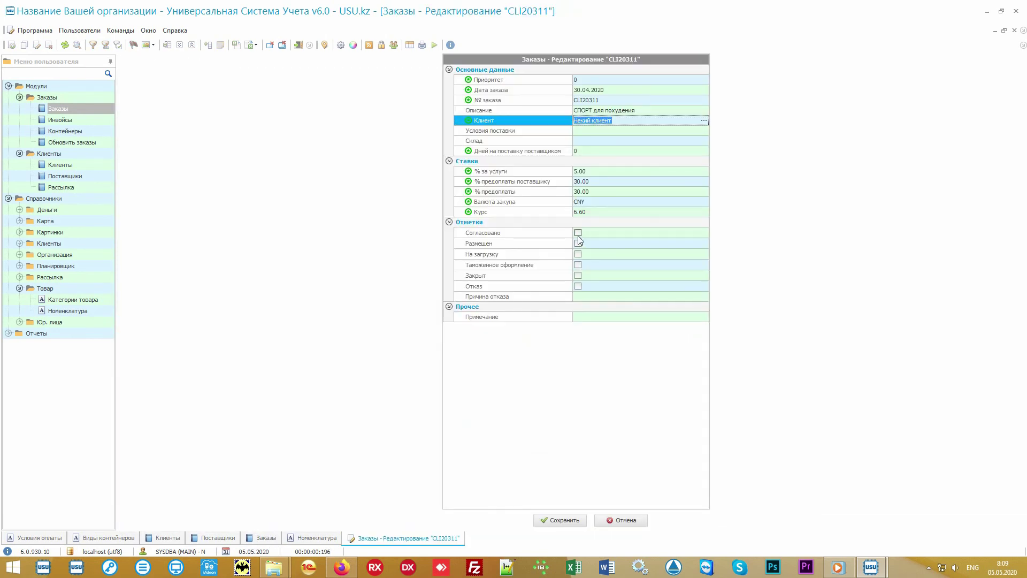
click(578, 233)
click(559, 520)
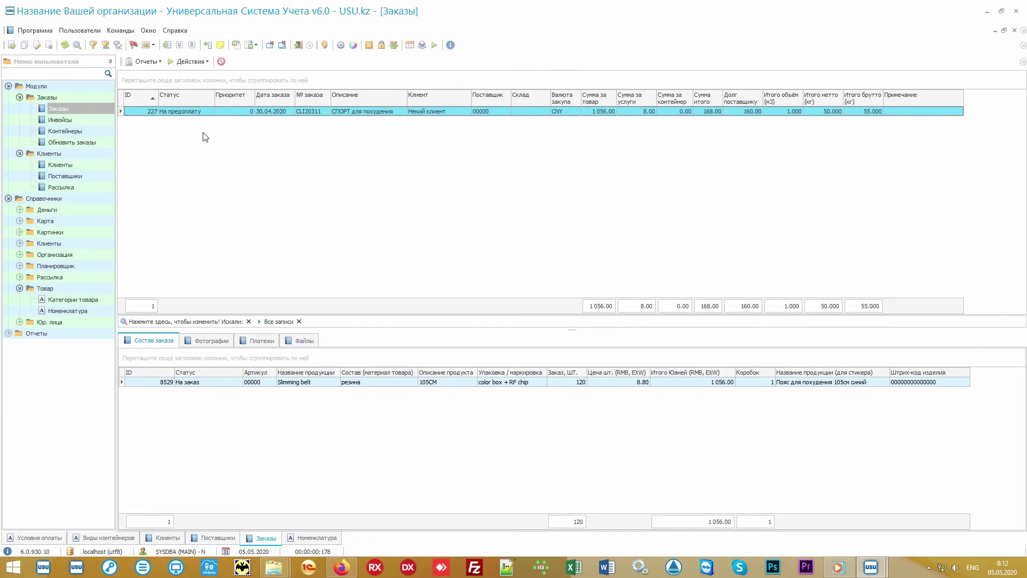
- Create a proforma invoice from the "СПОРТ для похудения" order
click(207, 112)
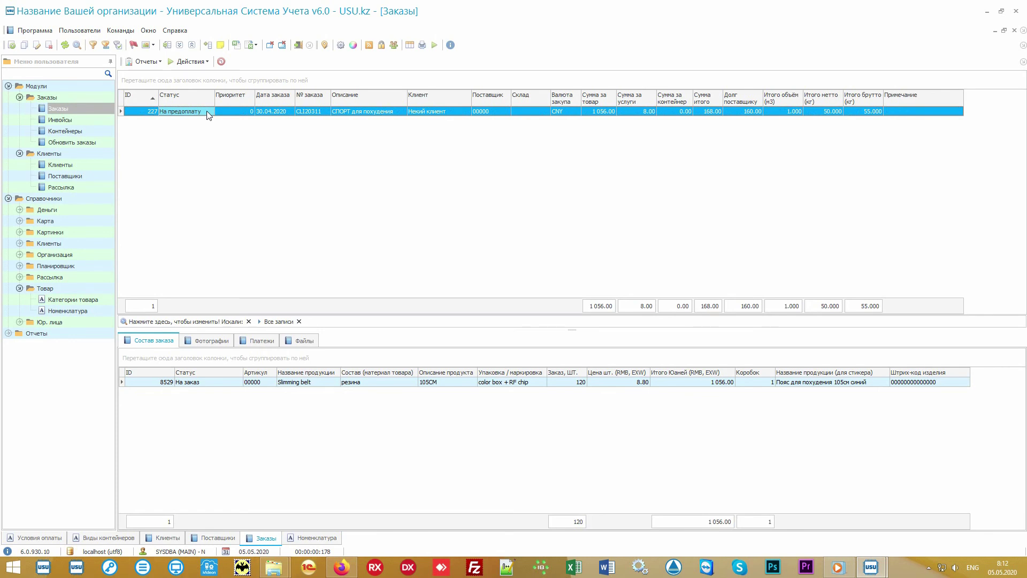
click(207, 62)
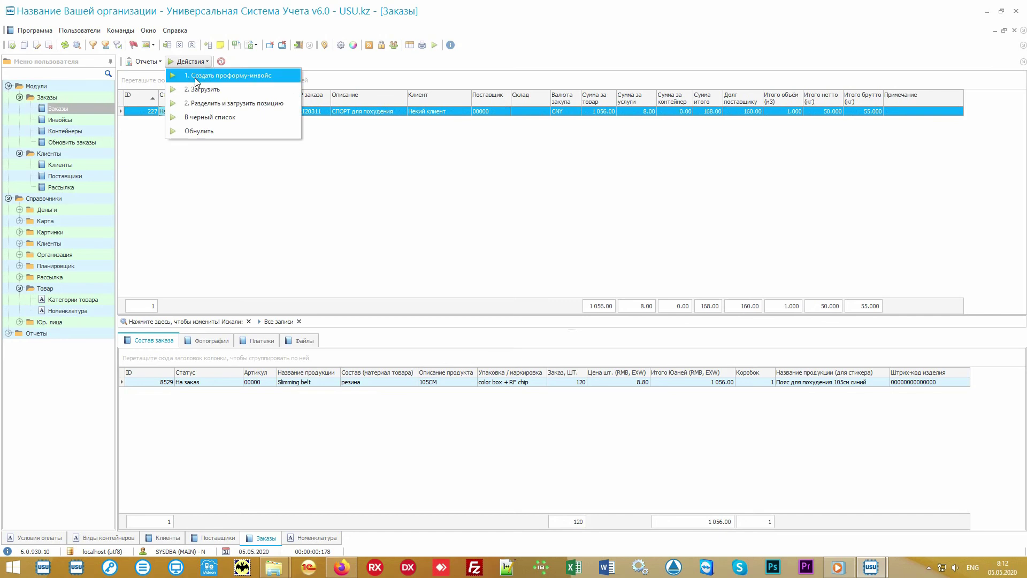
click(284, 78)
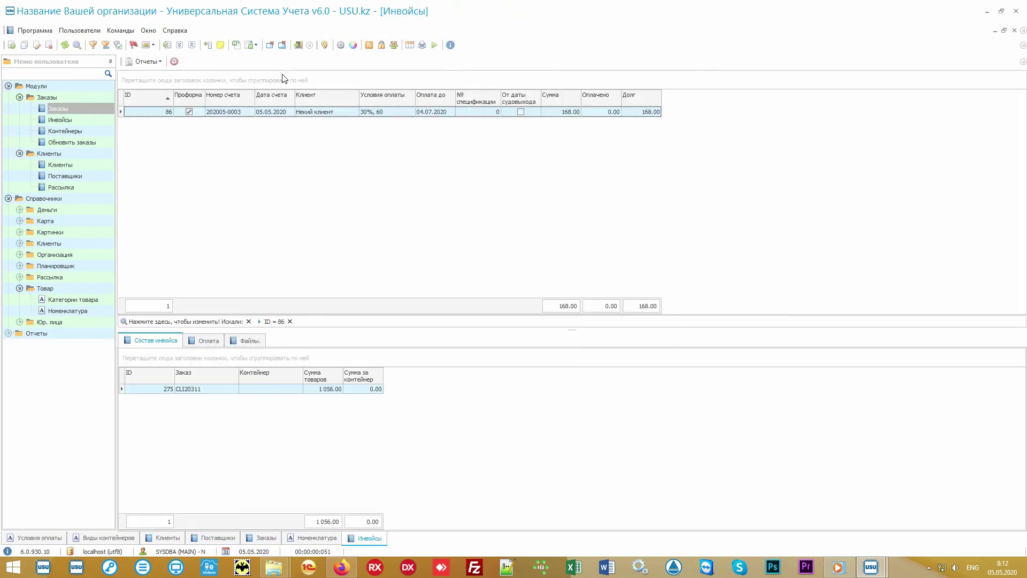
- Examine the invoice's purchase currency, rate, planned overhead, service and prepayment percentage fields, and close the record without saving
click(343, 114)
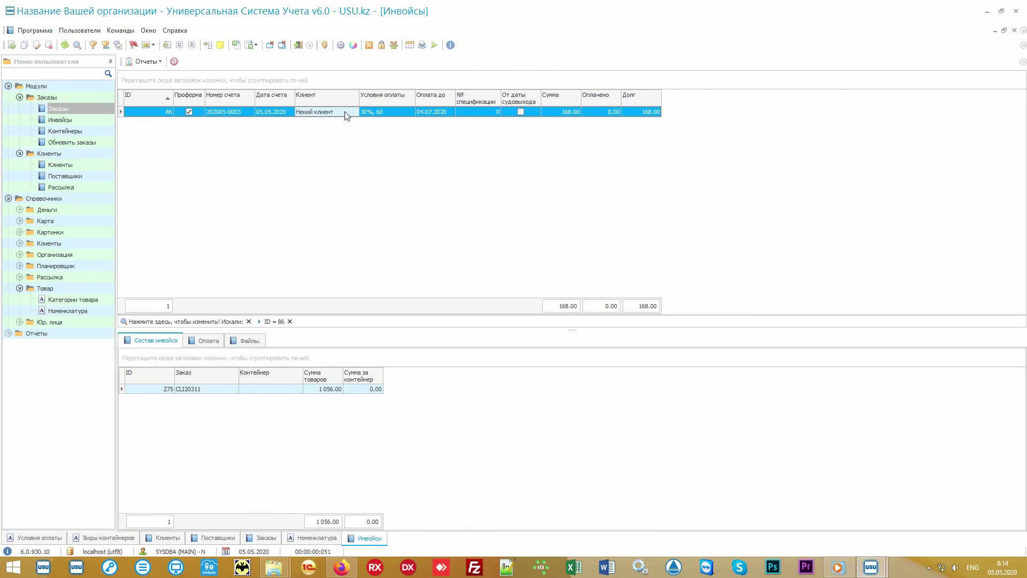
double_click(345, 114)
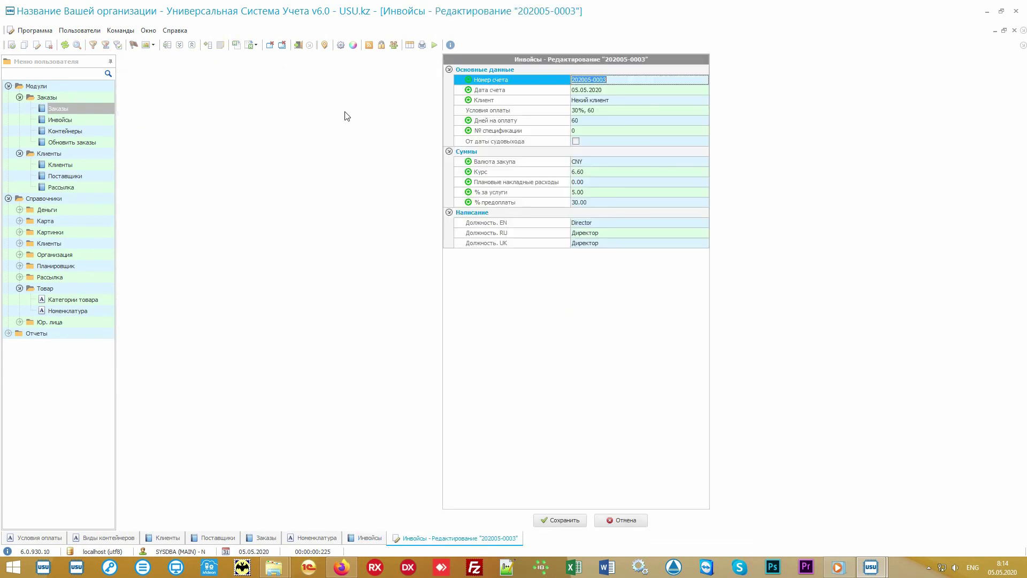
click(512, 161)
click(551, 174)
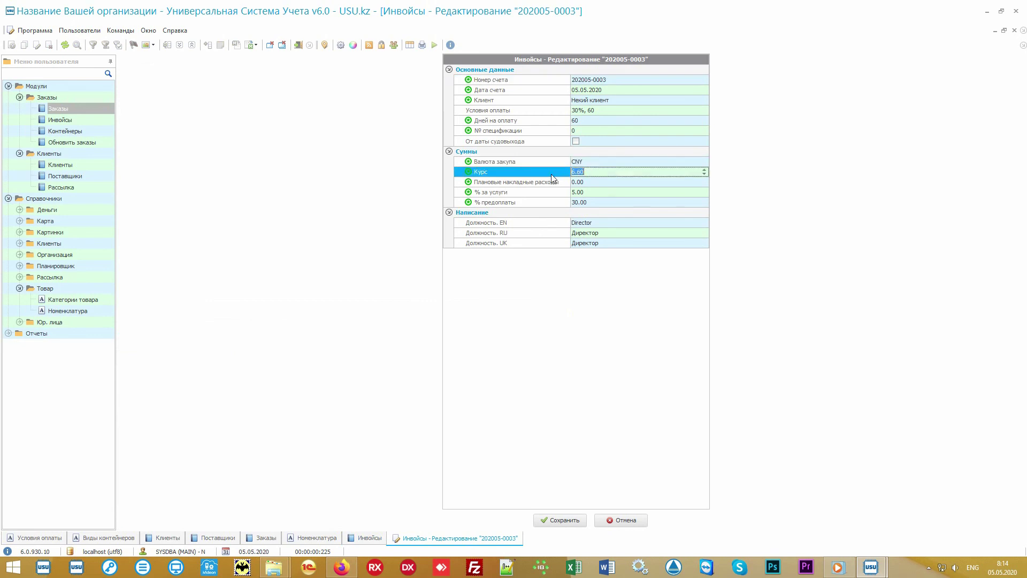
click(557, 183)
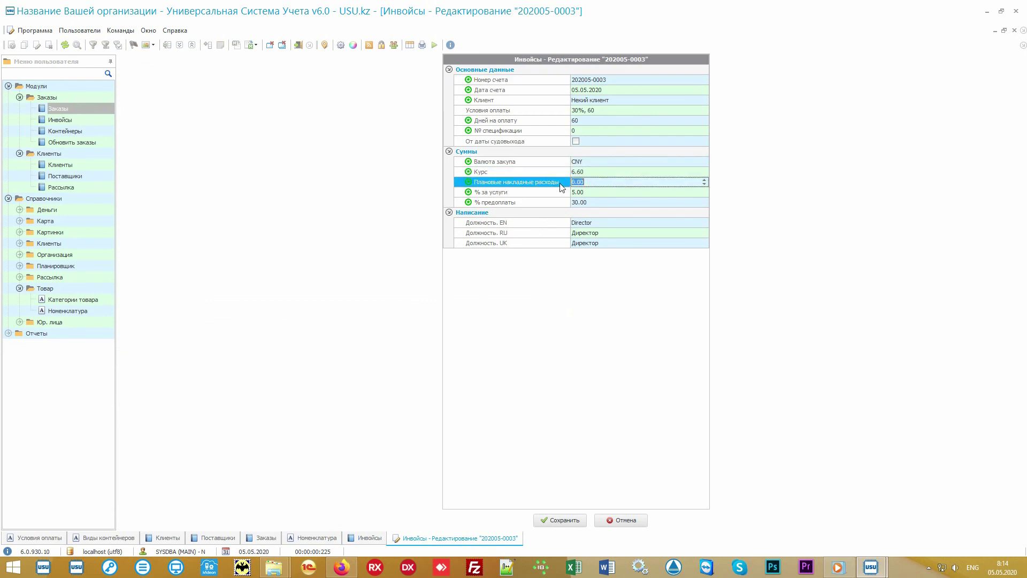
click(557, 193)
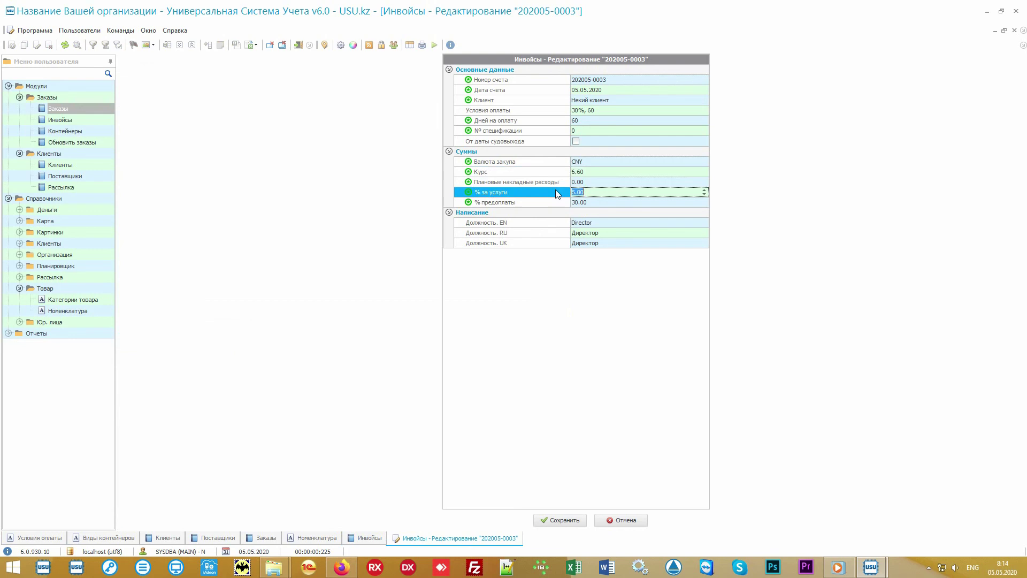
click(548, 201)
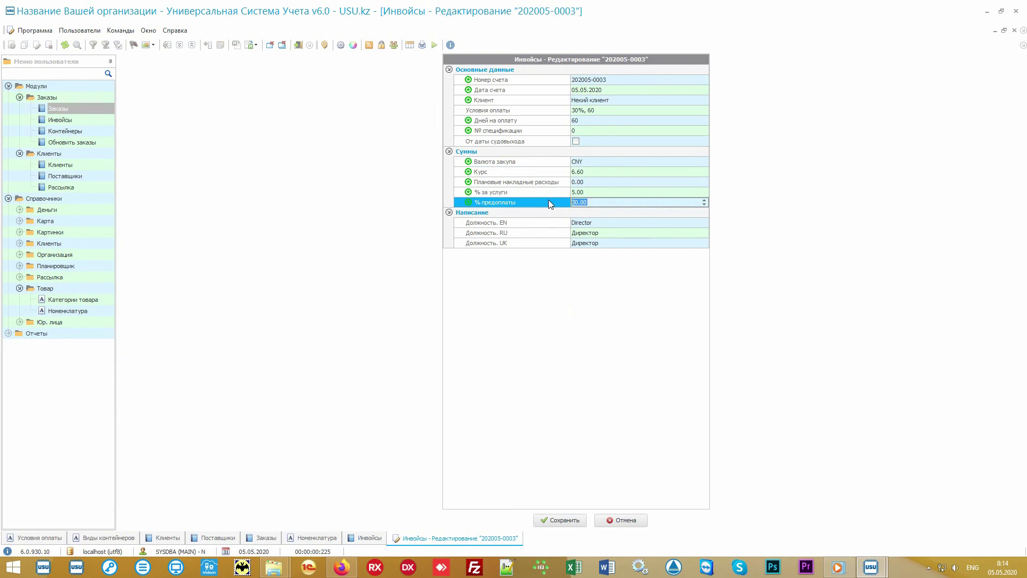
click(621, 520)
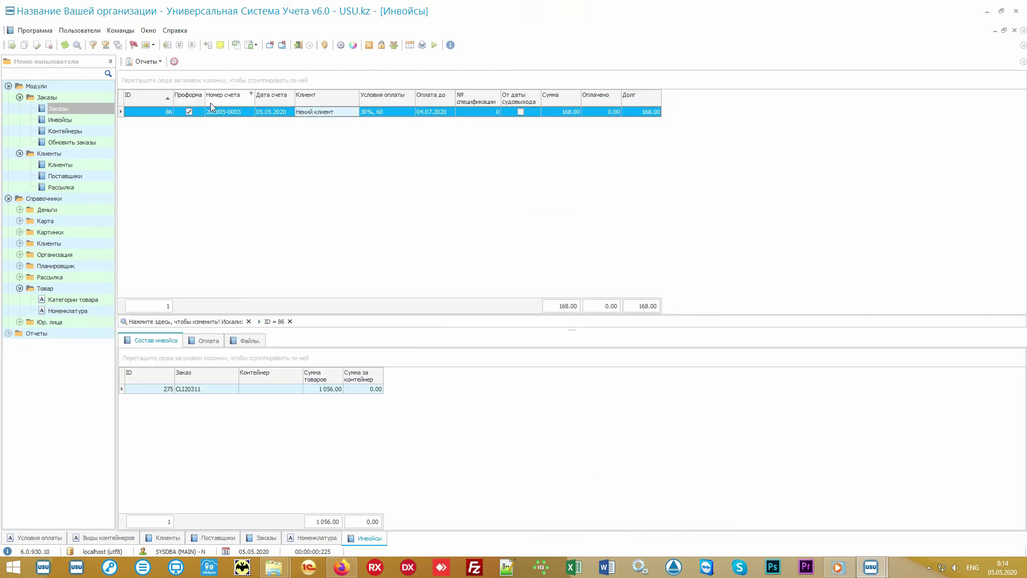
- Generate the "Инвойс Рус" report for the proforma invoice
click(146, 64)
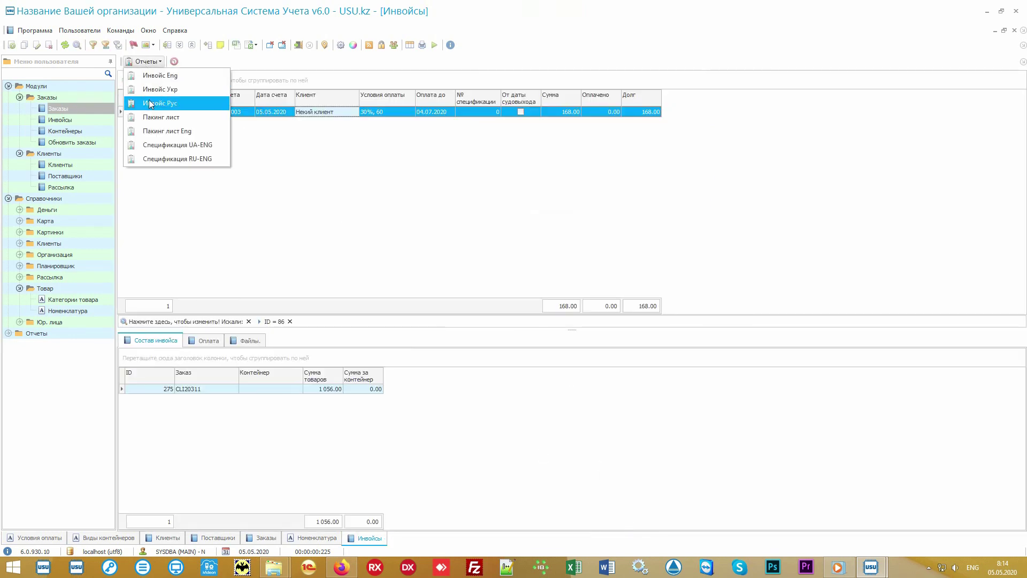
click(189, 108)
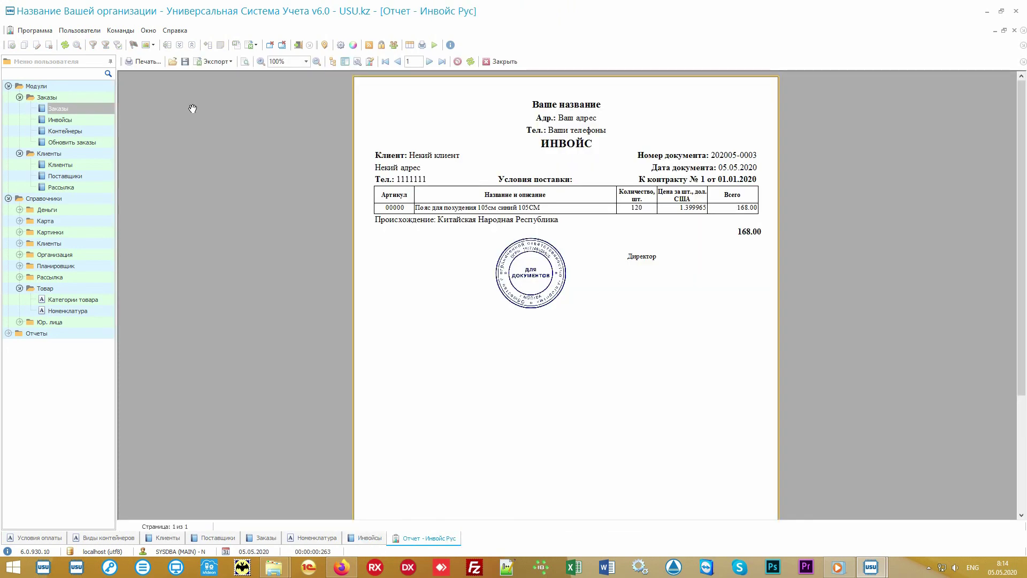
- Close the finished invoice report, open the "Пакинг лист" report parameters for the proforma invoice, and close them without generating it
key(Escape)
click(144, 62)
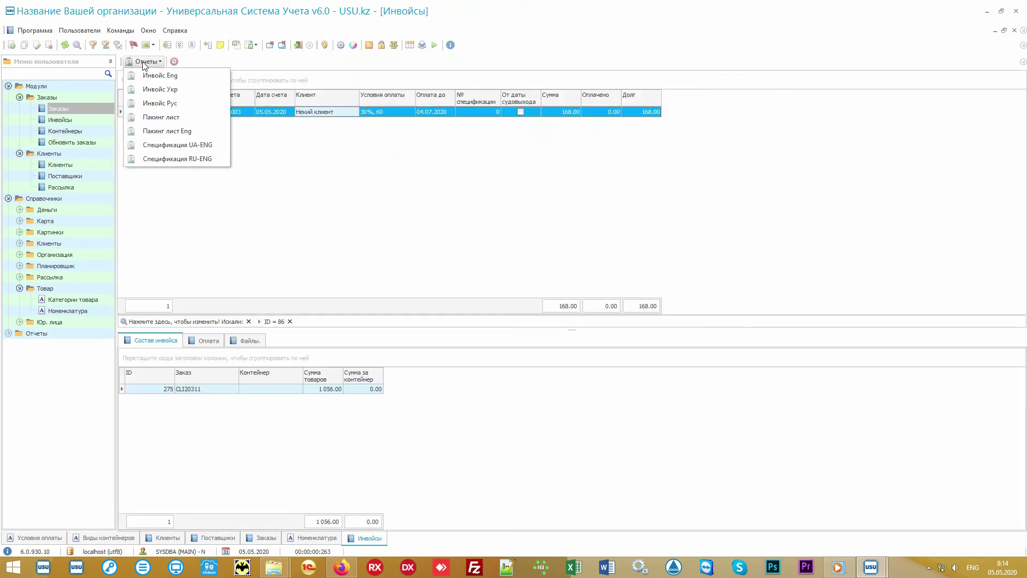
click(155, 118)
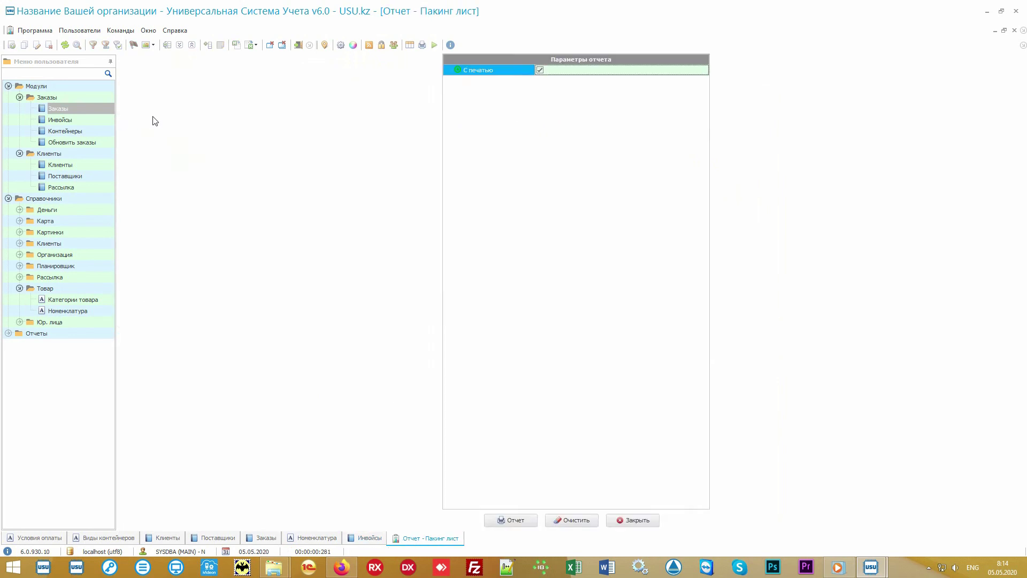
key(Escape)
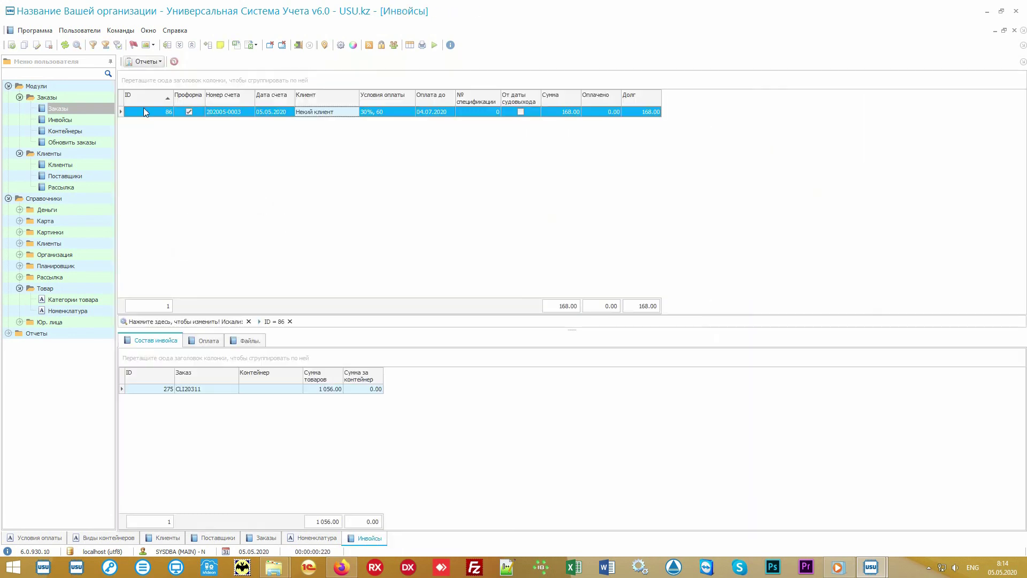
- Generate the bilingual "Спецификация RU-ENG" report for the proforma invoice and close it after viewing
click(144, 61)
click(158, 159)
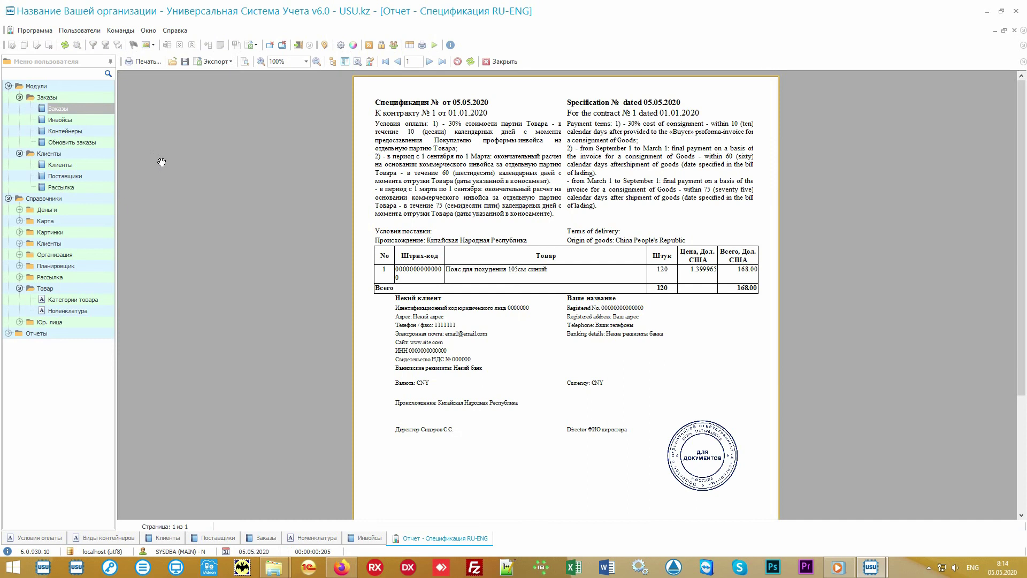
key(Escape)
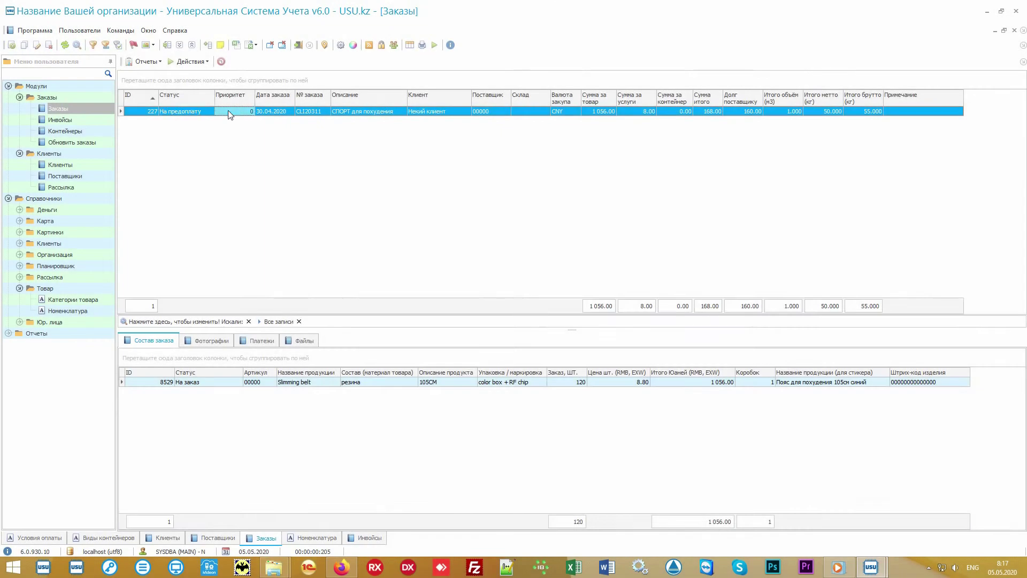
- Mark the "СПОРТ для похудения" order as "Размещен" and save it
double_click(229, 111)
click(573, 246)
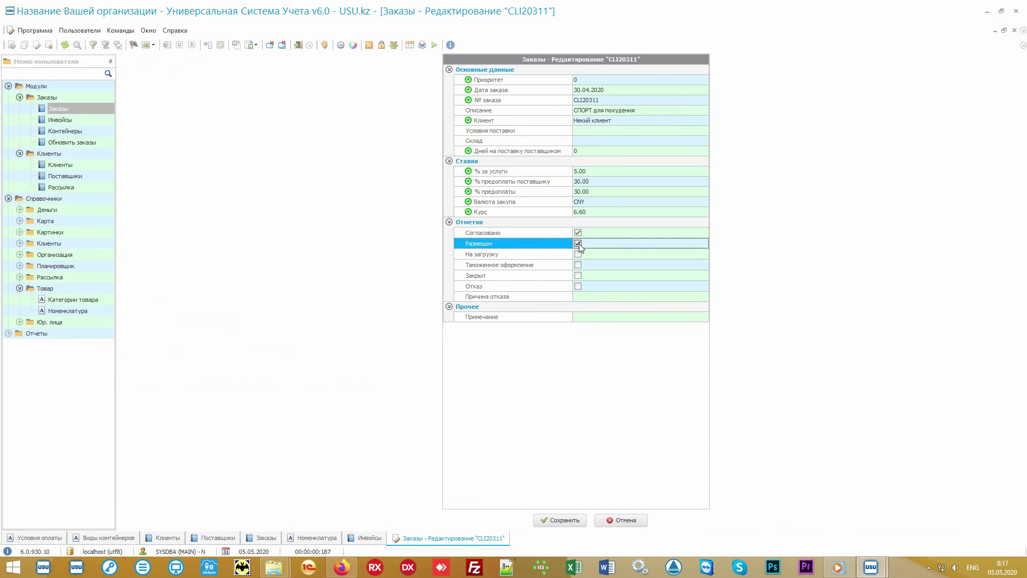
click(550, 518)
click(195, 110)
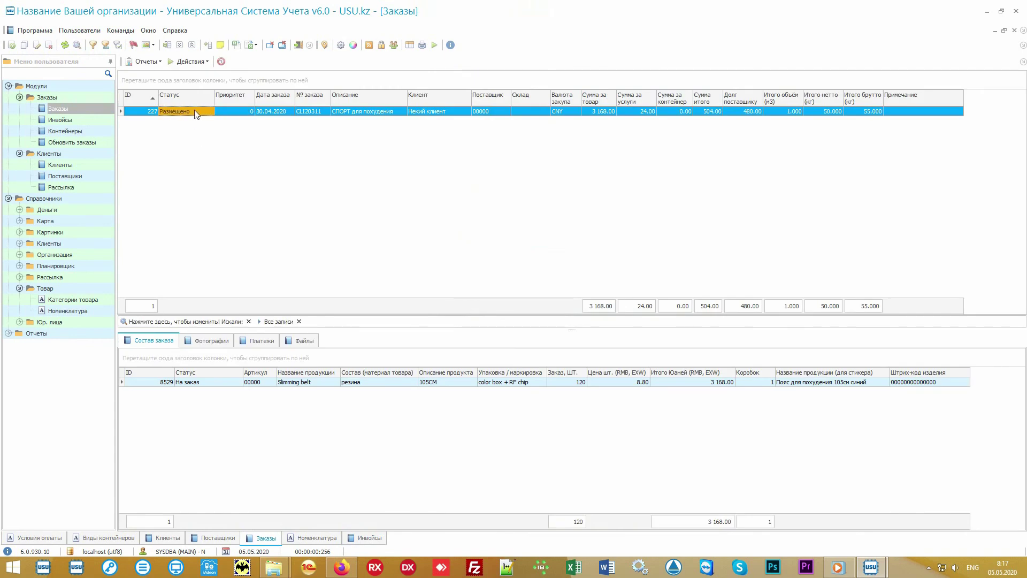
- Enter the Slimming belt item's actual packing measurements: 3 boxes, 120 pieces per box and 40 pieces per subpack
double_click(373, 382)
click(599, 405)
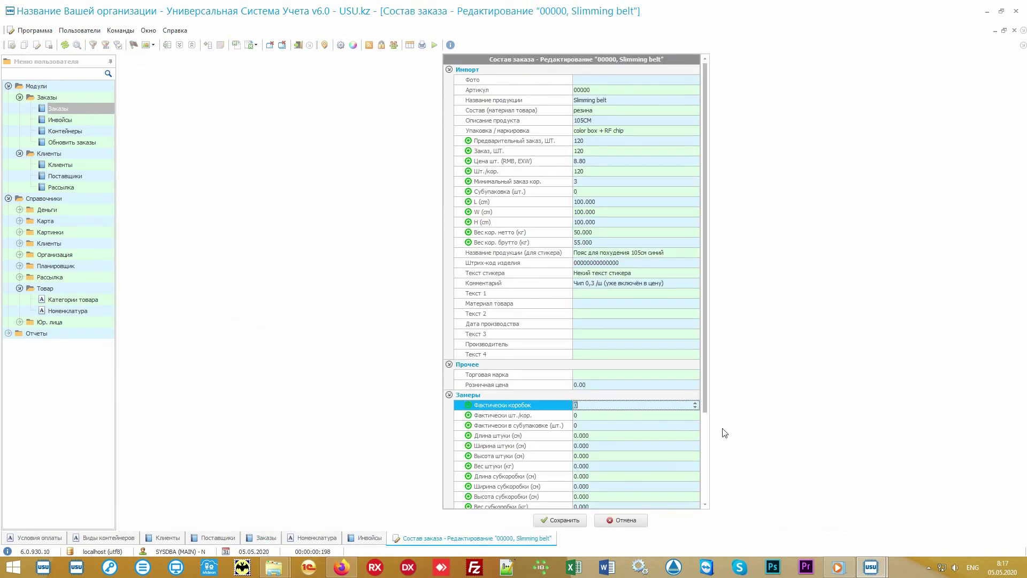
text(3)
key(Tab)
text(120)
key(Tab)
text(40)
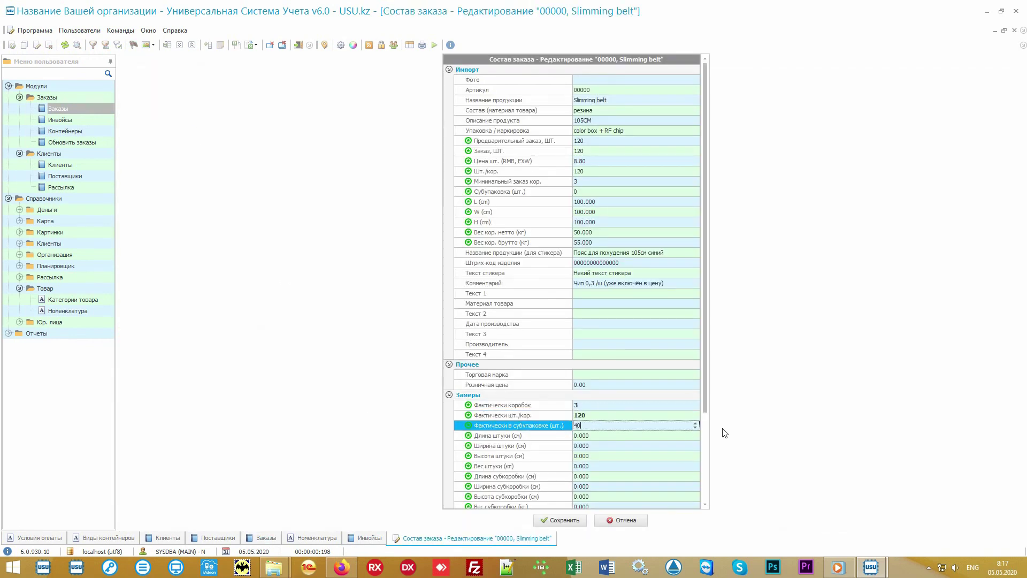
- Set the Slimming belt's piece length, width and height to 100 cm each and its piece weight to 50 kg
key(Tab)
text(100)
key(Tab)
text(100)
key(Tab)
text(100)
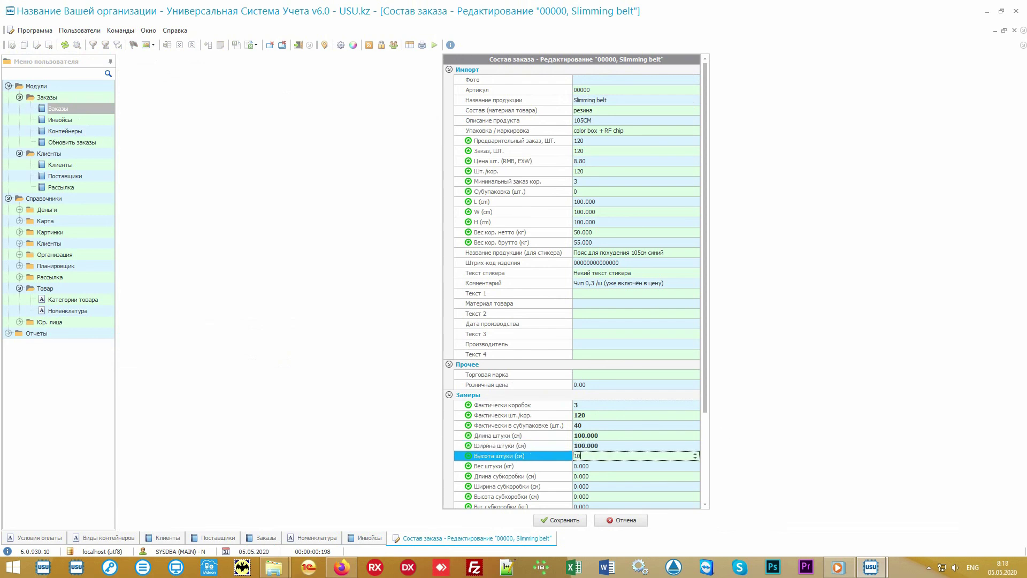
key(Tab)
text(50)
- Set the Slimming belt's subbox length, width and height to 50 cm each and its weight to 20 kg, and save the item
key(Tab)
text(50	50)
key(Tab)
text(50)
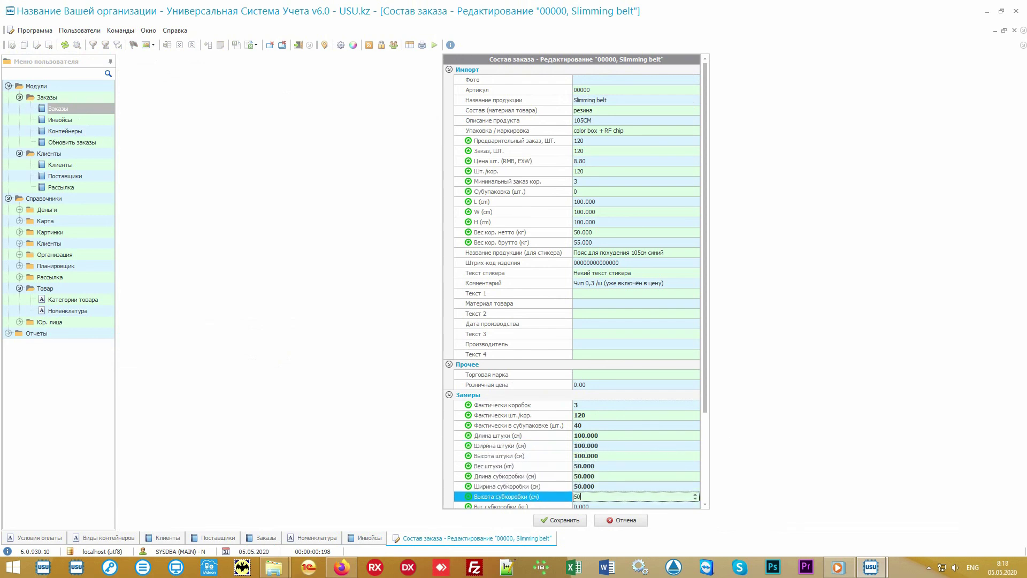
key(Tab)
text(20)
click(580, 519)
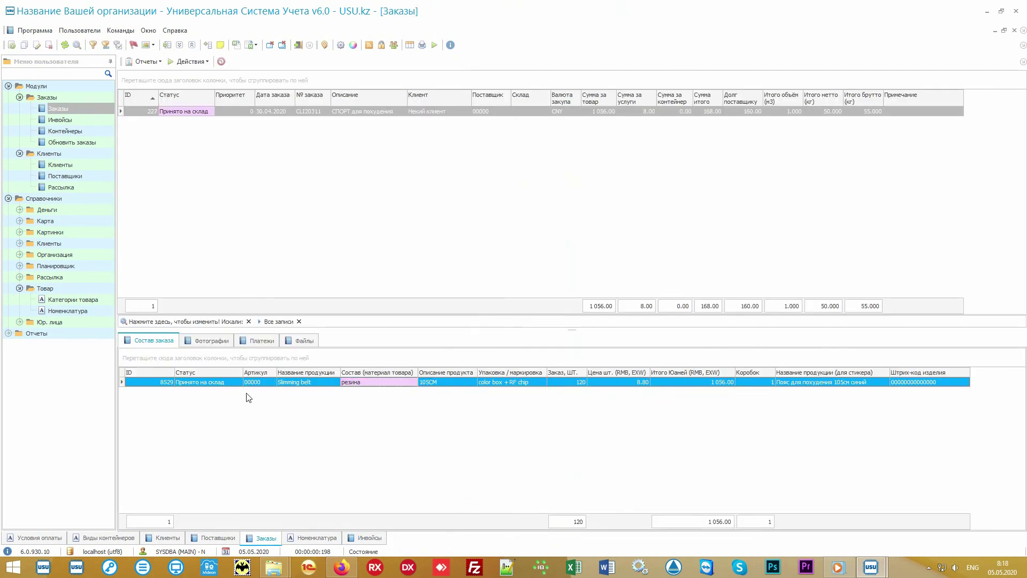
- Mark the Slimming belt item as "Доработка" and save it
click(230, 383)
click(388, 382)
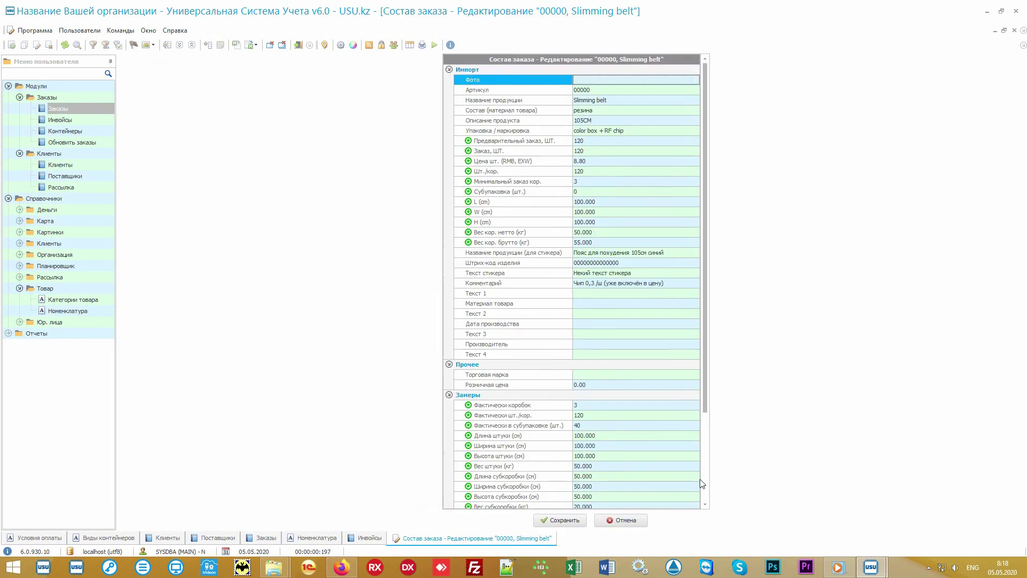
scroll(605, 452, down, 5)
click(574, 424)
click(580, 519)
- Change the Slimming belt item's state to "Возврат" and save it
double_click(220, 382)
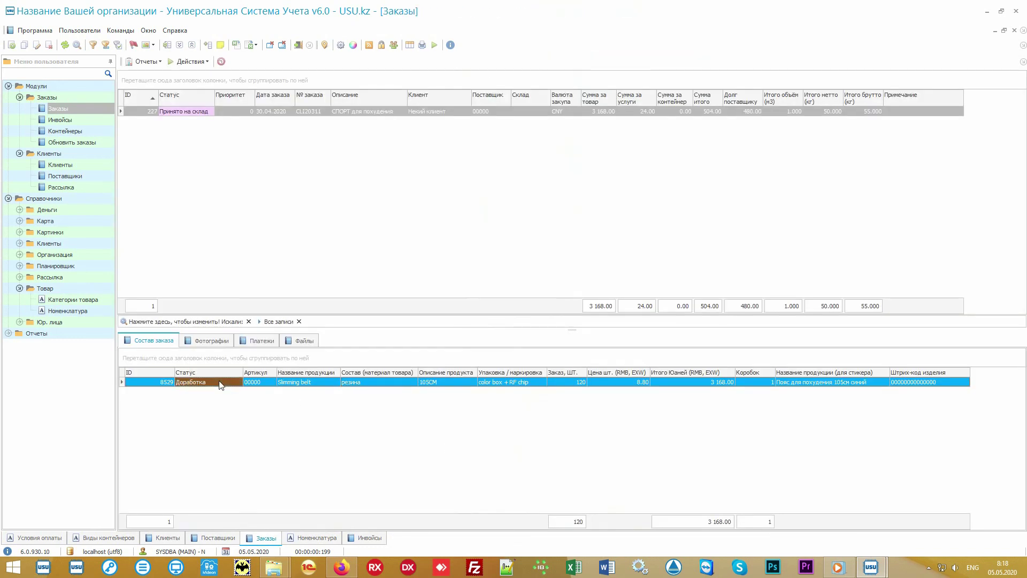
scroll(707, 491, down, 5)
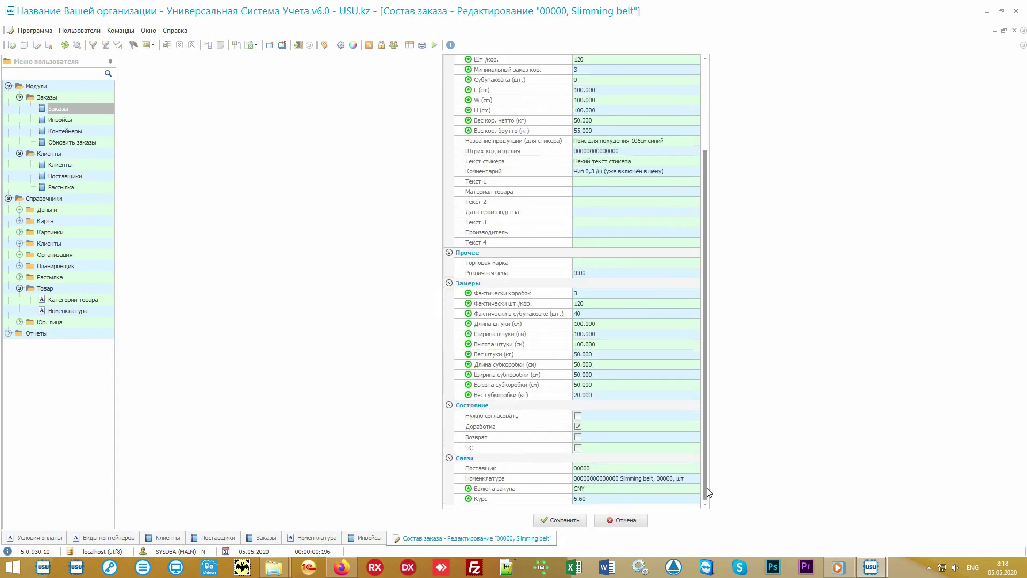
click(578, 437)
key(Return)
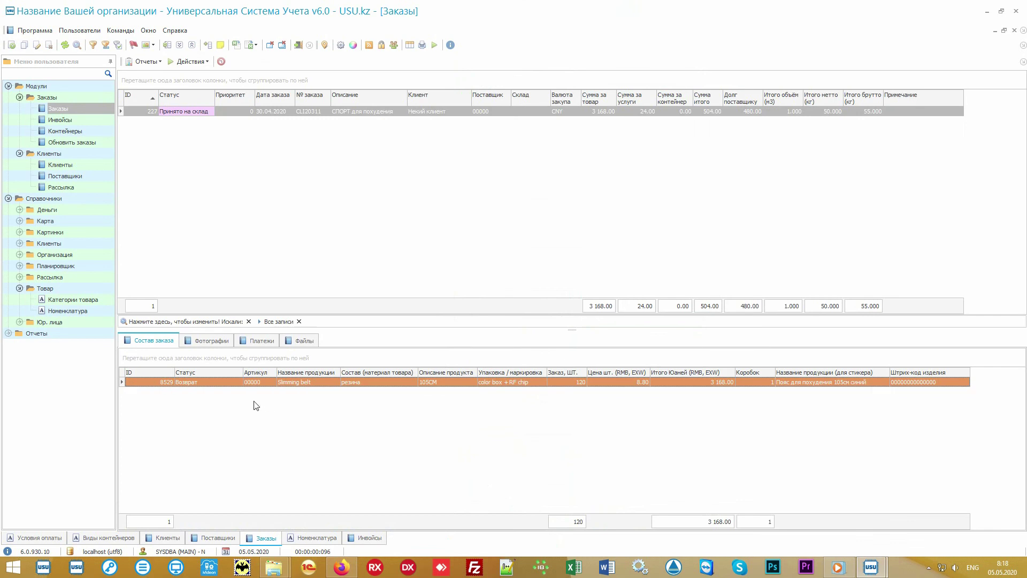
- Clear the "Возврат" mark on the Slimming belt item, mark it as "ЧС" instead, and save it
double_click(203, 383)
scroll(707, 500, down, 5)
click(579, 438)
click(578, 447)
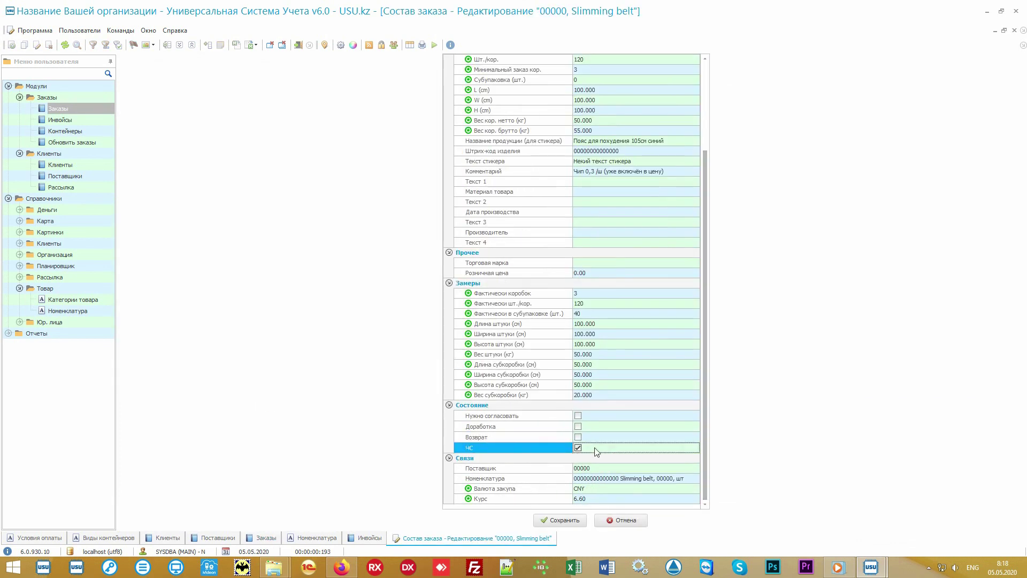
key(Return)
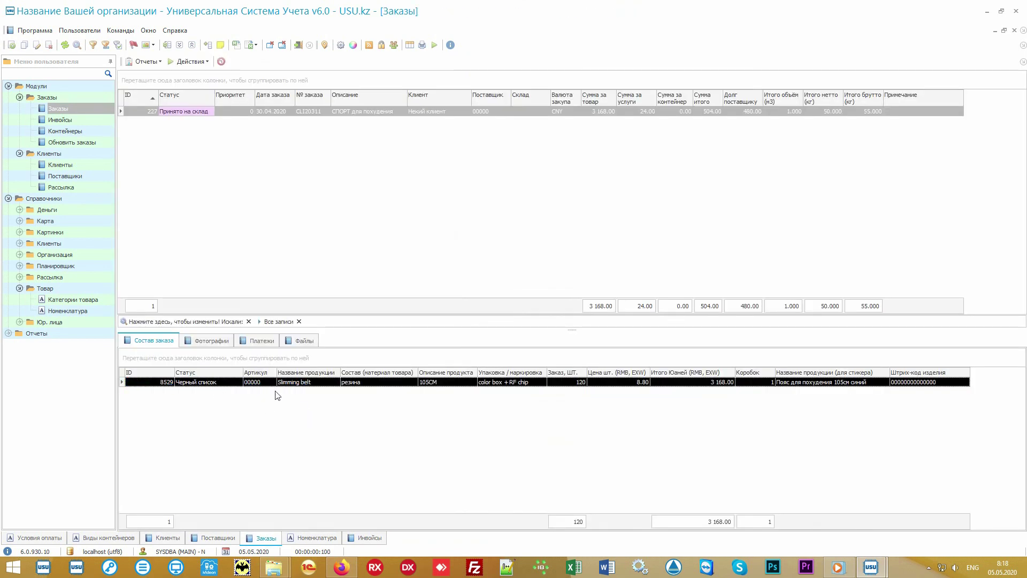
- Remove the "ЧС" mark from the Slimming belt item and save it
double_click(399, 382)
scroll(704, 476, down, 5)
click(578, 447)
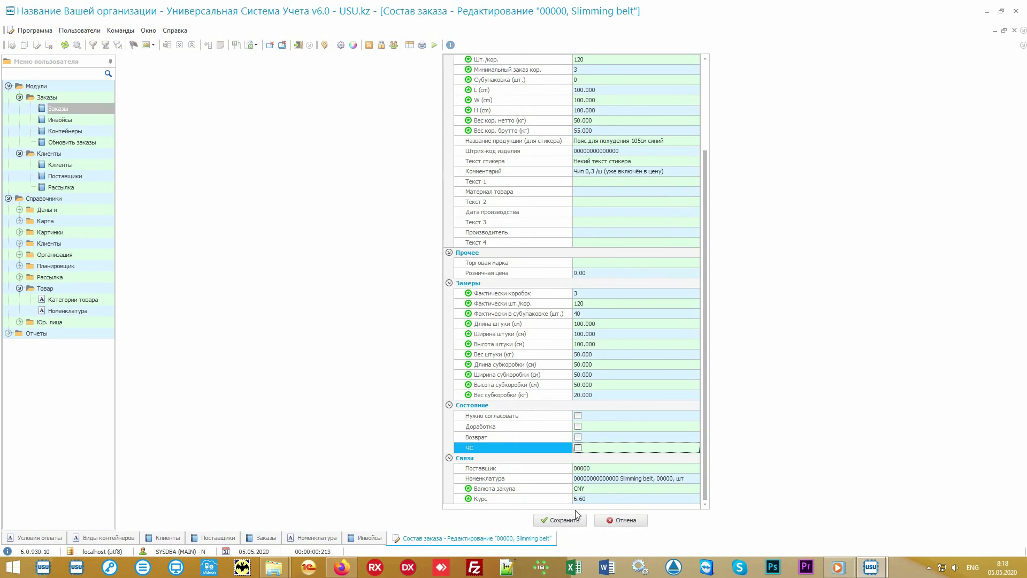
click(537, 519)
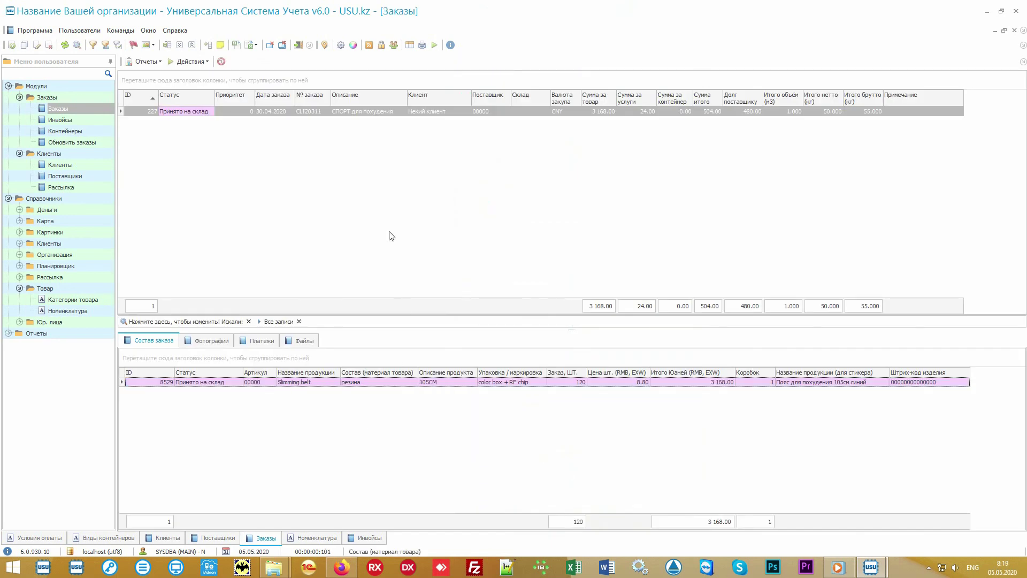
- Mark the "СПОРТ для похудения" order as "На загрузку" and save it
double_click(369, 111)
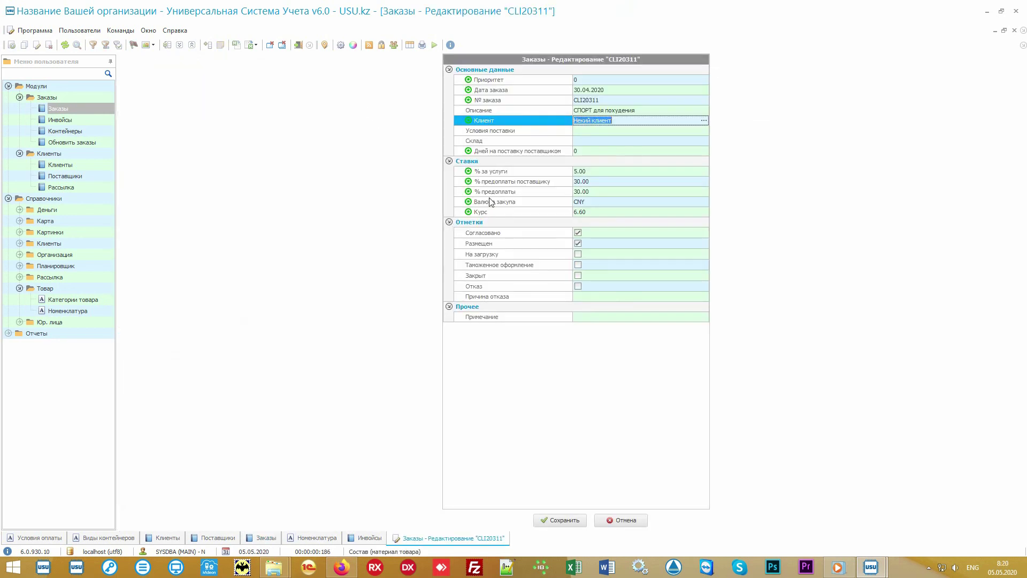
click(578, 254)
click(554, 519)
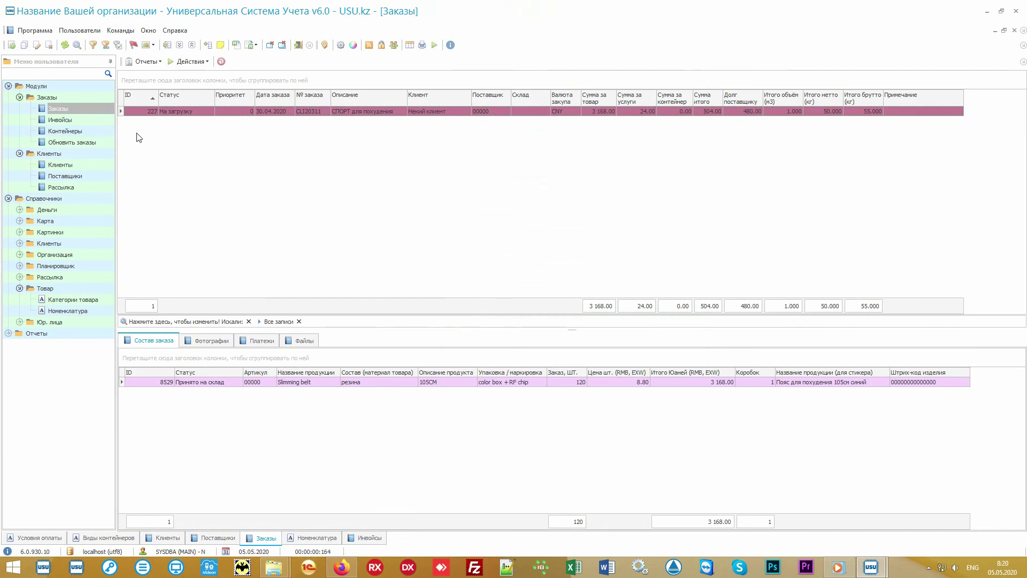
- Examine the container record's type, bill of lading, telex release, departure and arrival date fields, and close the record by saving it
click(93, 133)
key(Return)
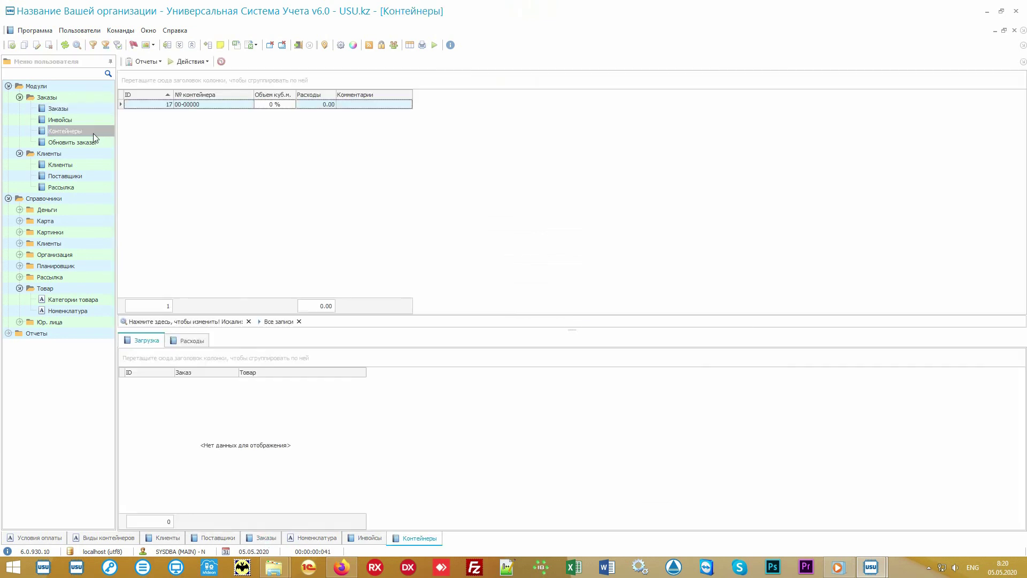
double_click(229, 104)
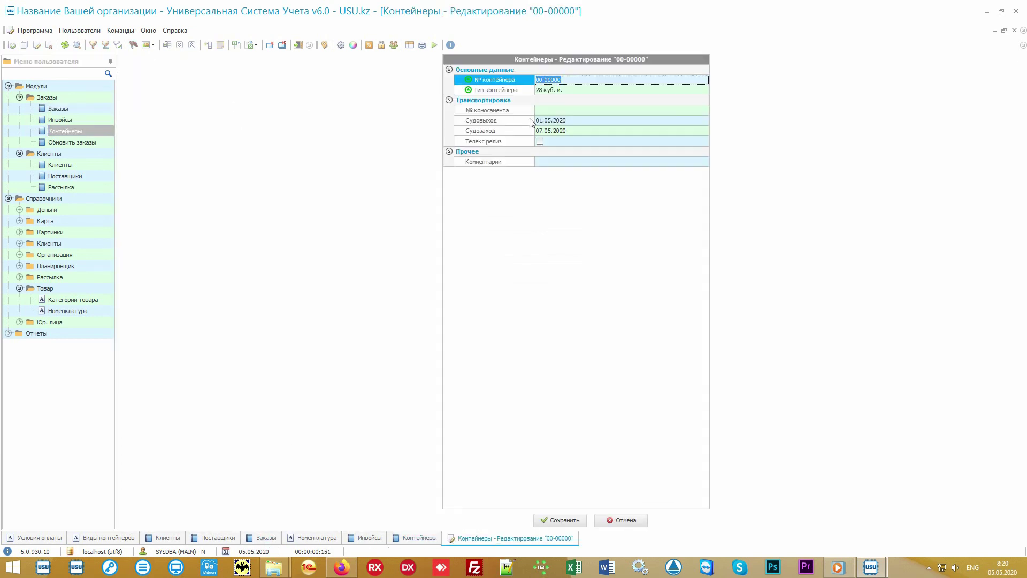
click(523, 89)
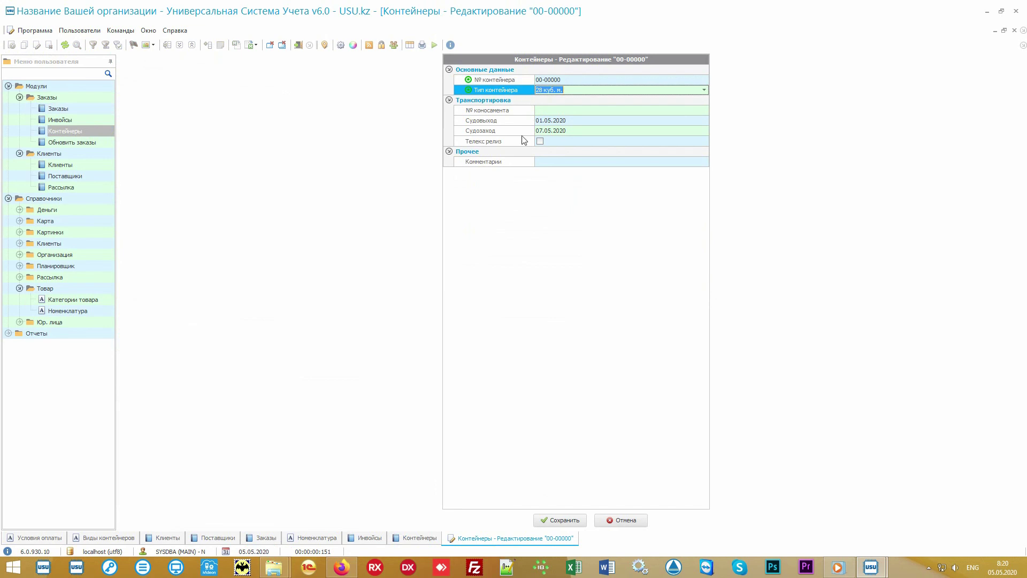
click(510, 111)
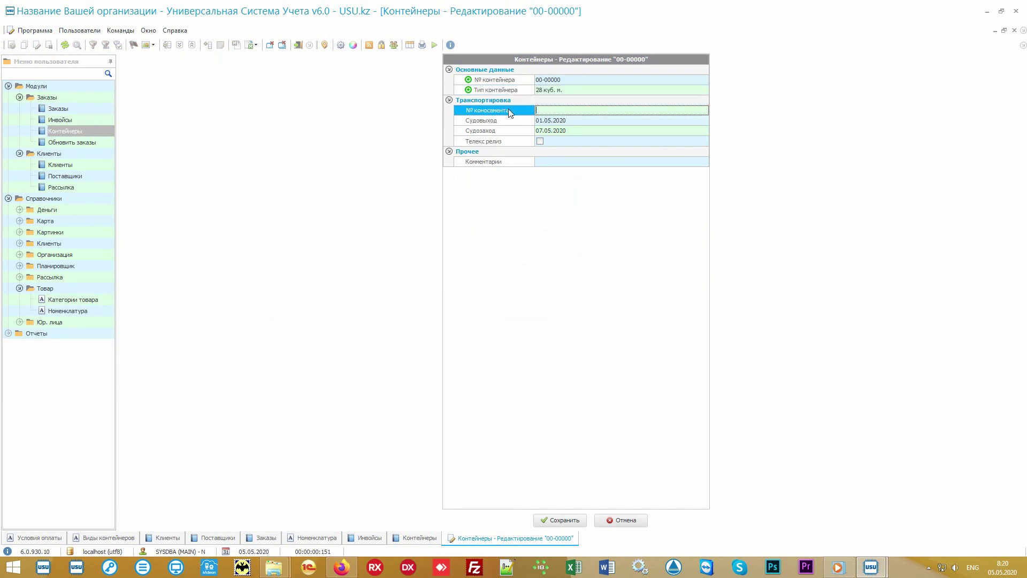
click(517, 143)
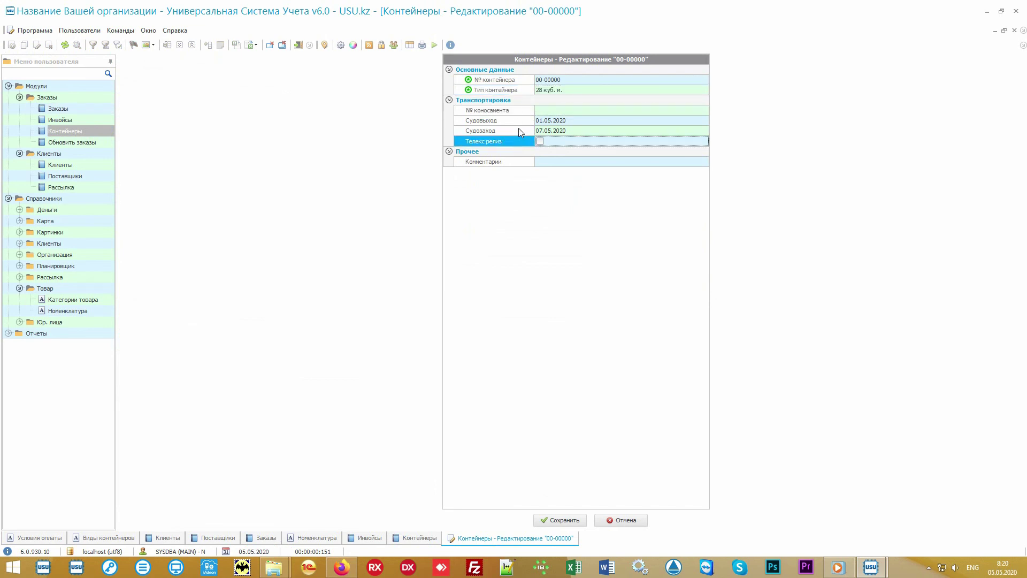
click(521, 123)
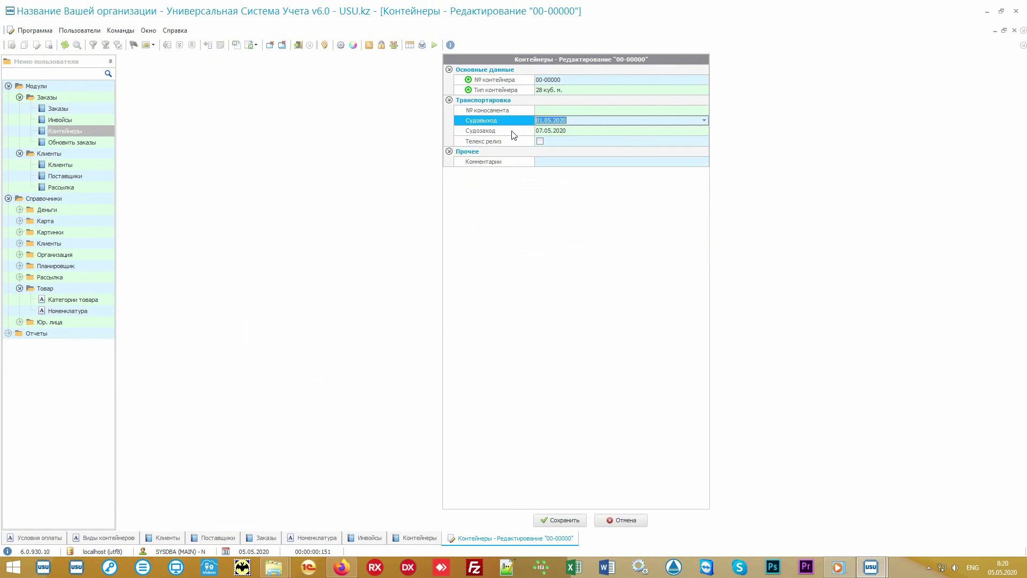
click(513, 134)
click(556, 520)
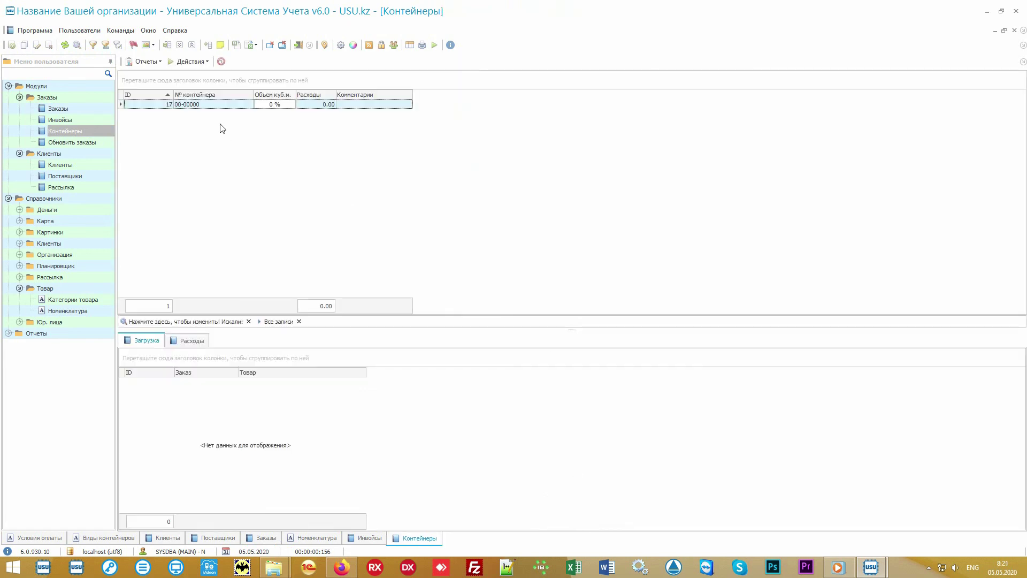
- Load the "СПОРТ для похудения" order into container 00-00000 with the "Загрузить" operation and close the operation result
click(86, 109)
click(203, 111)
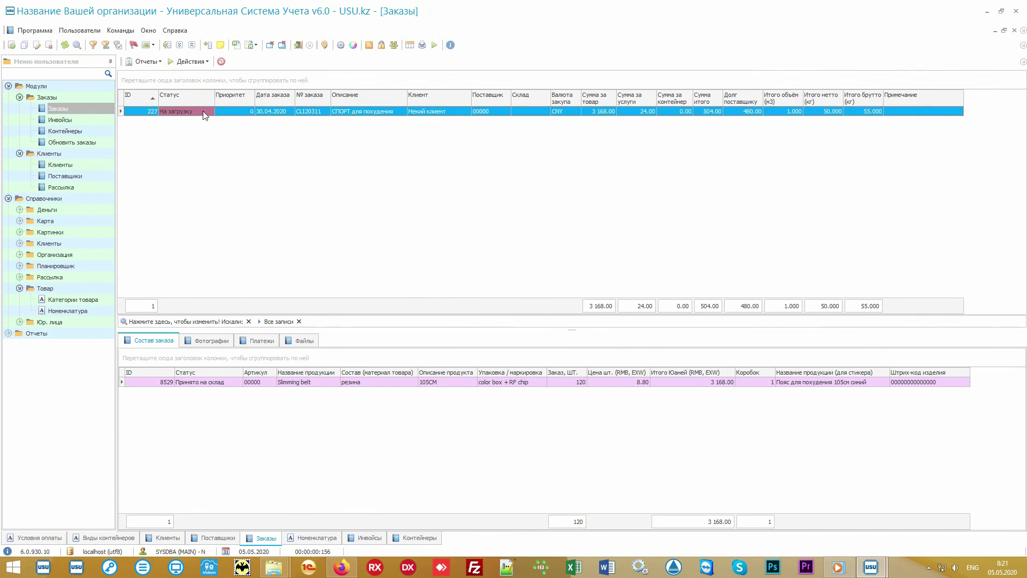
click(191, 62)
click(225, 90)
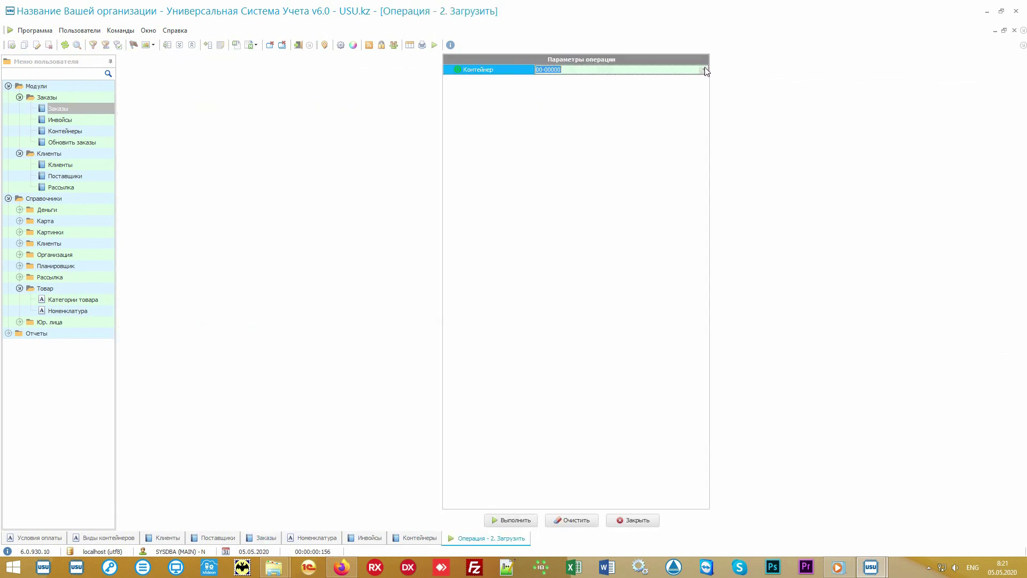
click(519, 519)
click(595, 299)
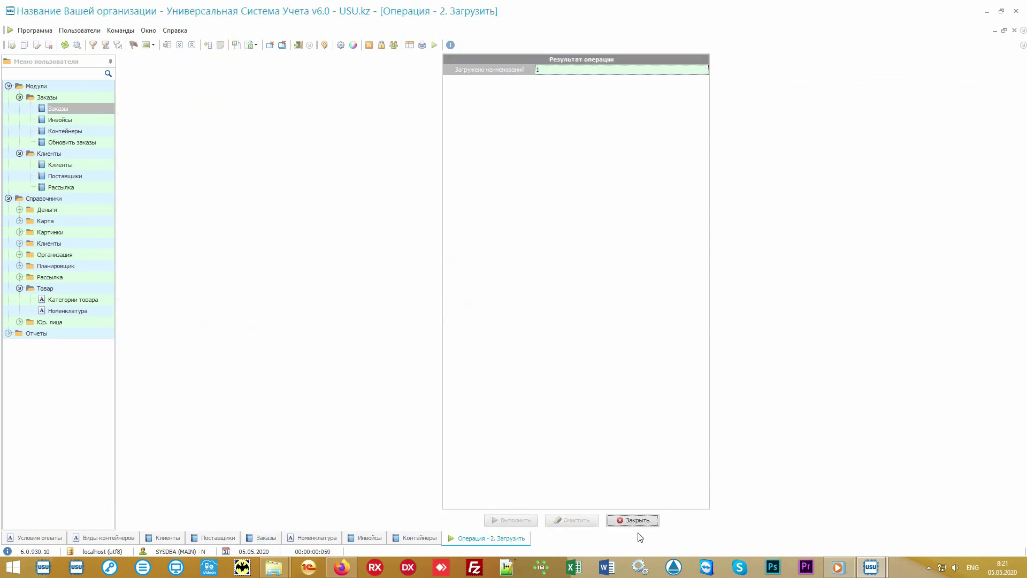
click(640, 520)
- Examine container 00-00000's filled volume and loaded goods in the Контейнеры module, and look over its available reports
click(101, 132)
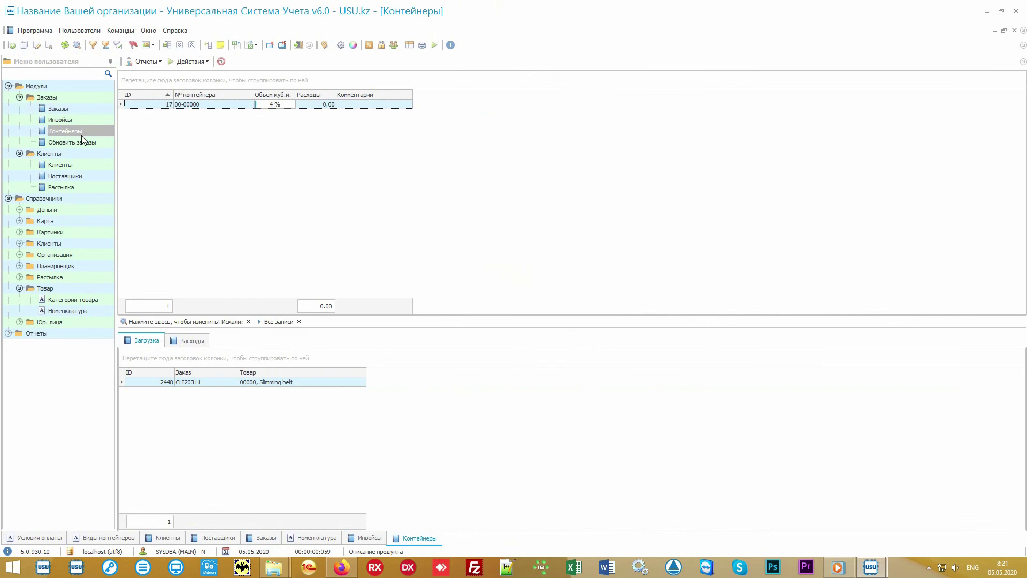
click(230, 105)
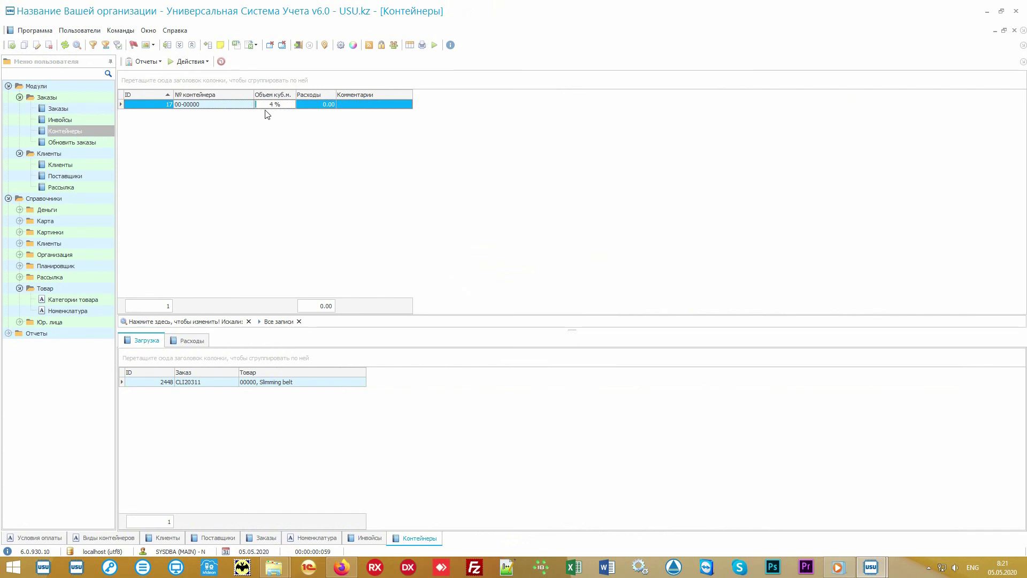
click(152, 63)
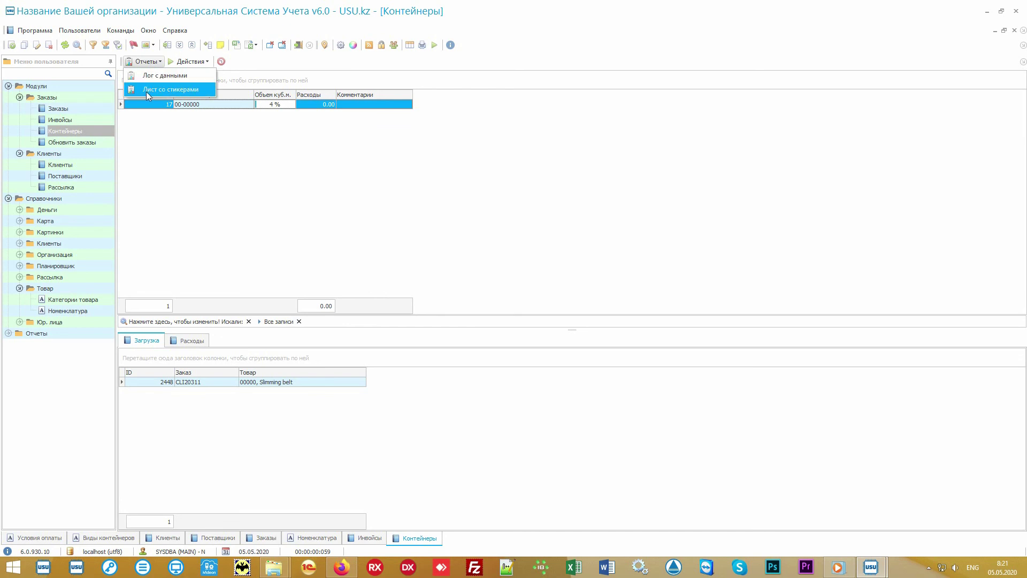
click(151, 149)
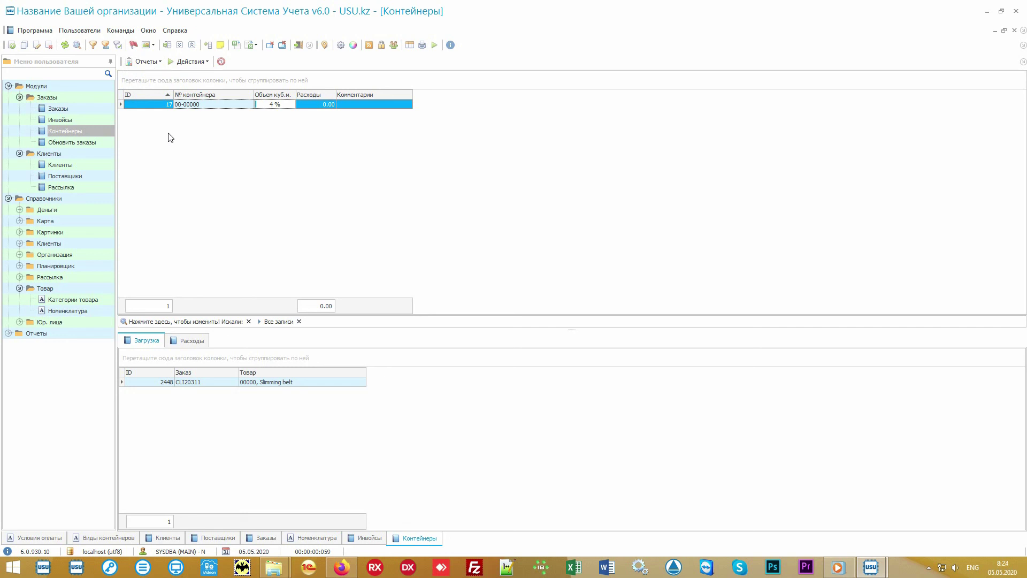
- Review which users have the MAIN role in the user administration dialog and close it
click(394, 45)
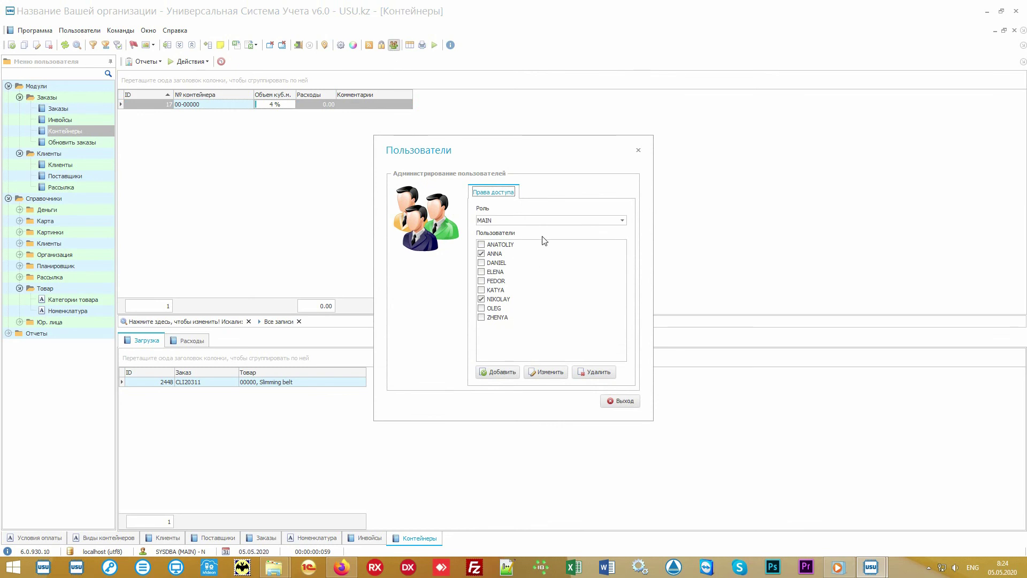
click(621, 401)
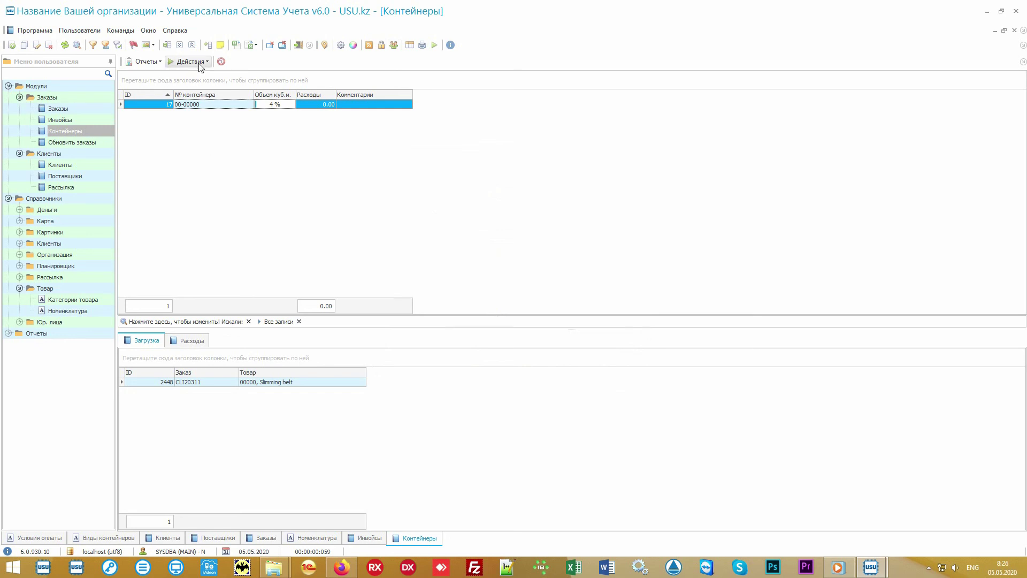
- Generate an invoice for container 00-00000 with the container action and select the resulting invoice record
click(200, 62)
click(196, 78)
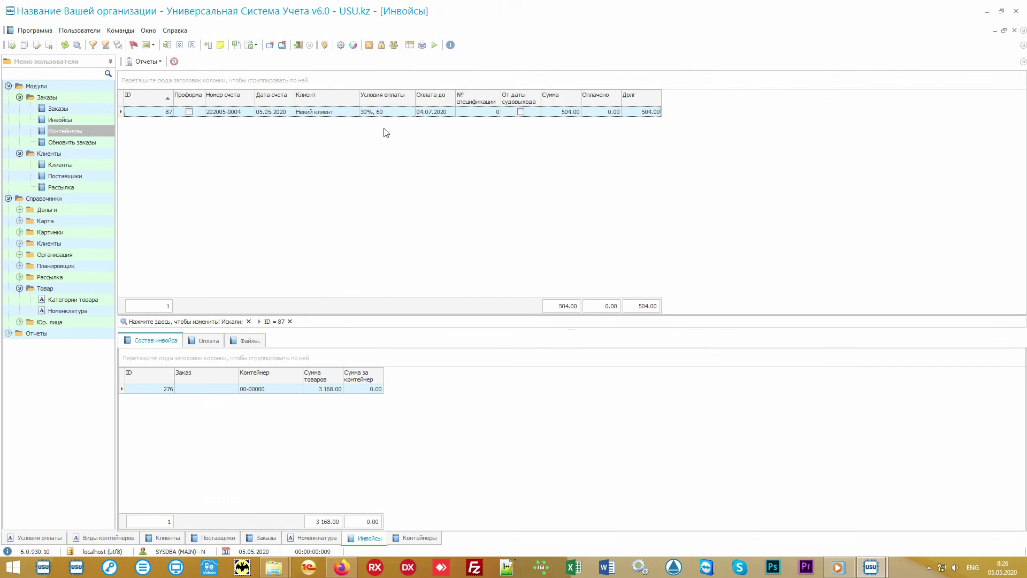
click(388, 113)
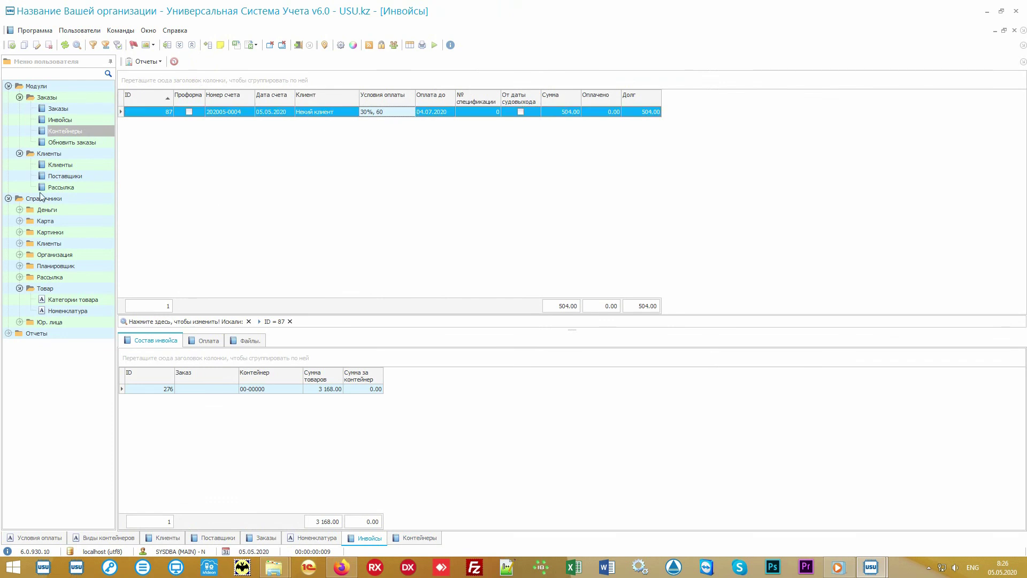
- Collapse Справочники and expand Отчеты with its groups Деньги, Заказы, Показатели, Рассылка and Склад
click(8, 199)
click(8, 199)
click(8, 198)
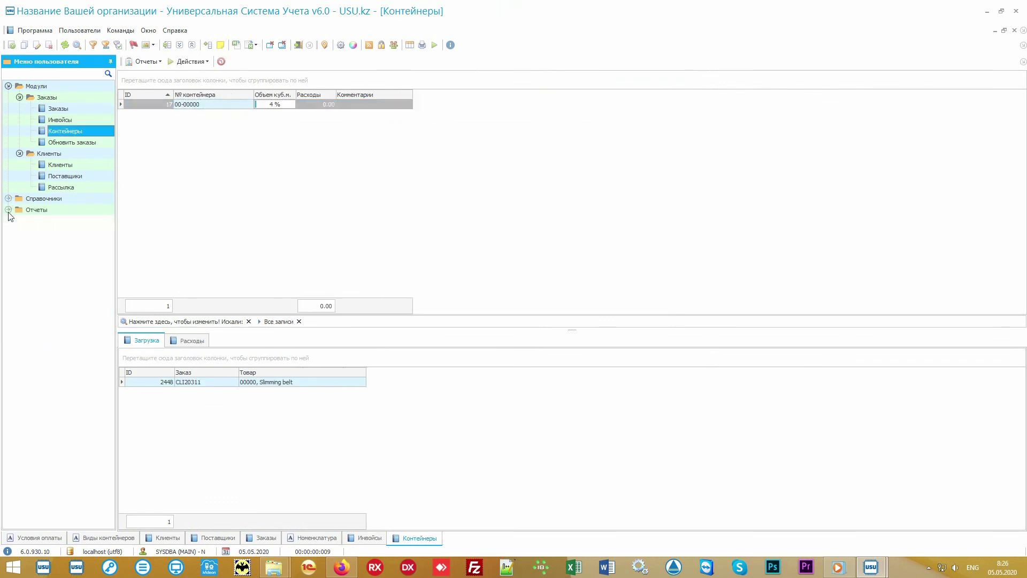
click(8, 209)
click(19, 266)
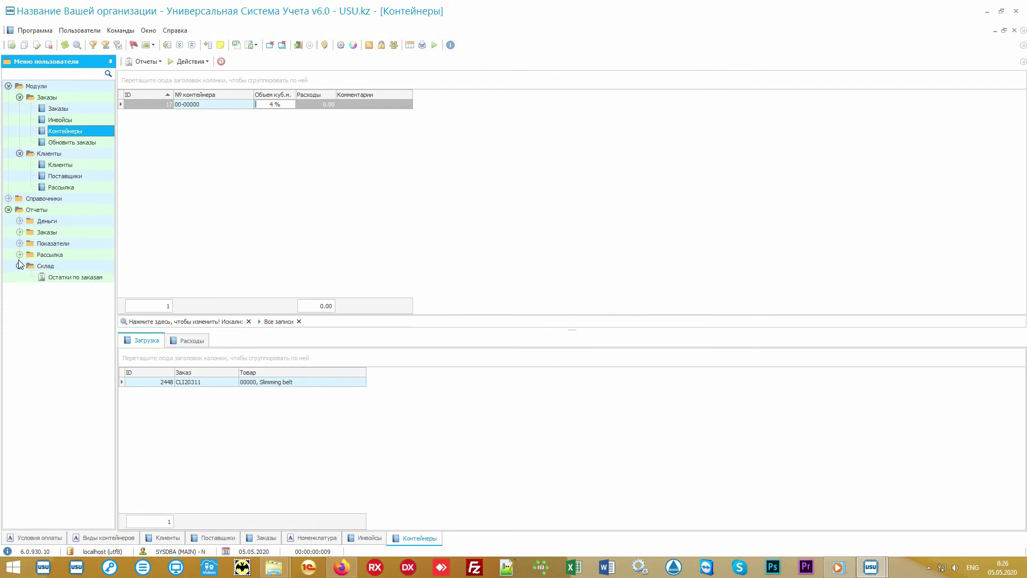
click(20, 254)
click(19, 244)
click(19, 233)
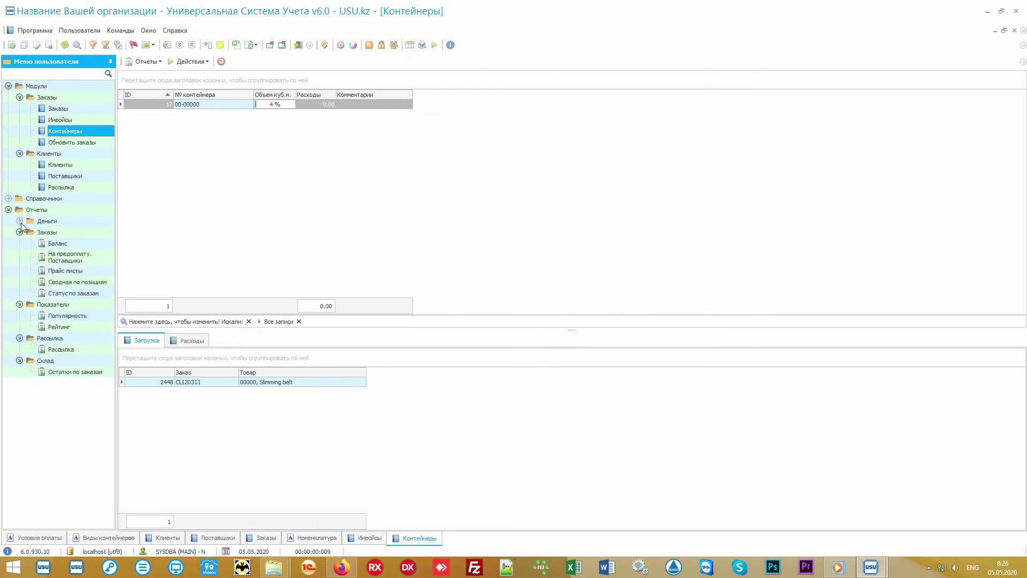
click(19, 221)
- Look through the reports in the Деньги and Заказы groups, from Клиенты to Прайс листы
click(76, 210)
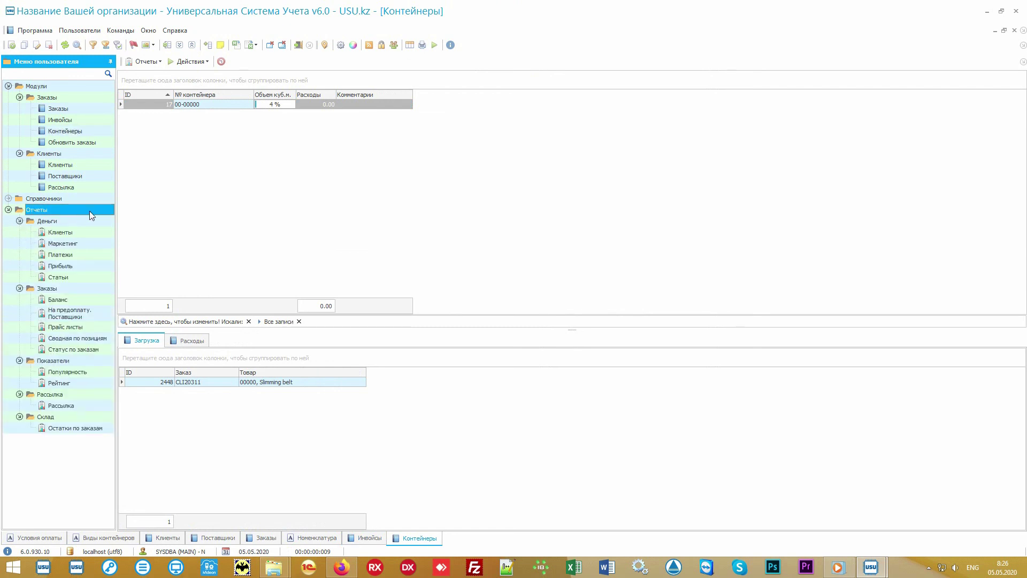
click(94, 220)
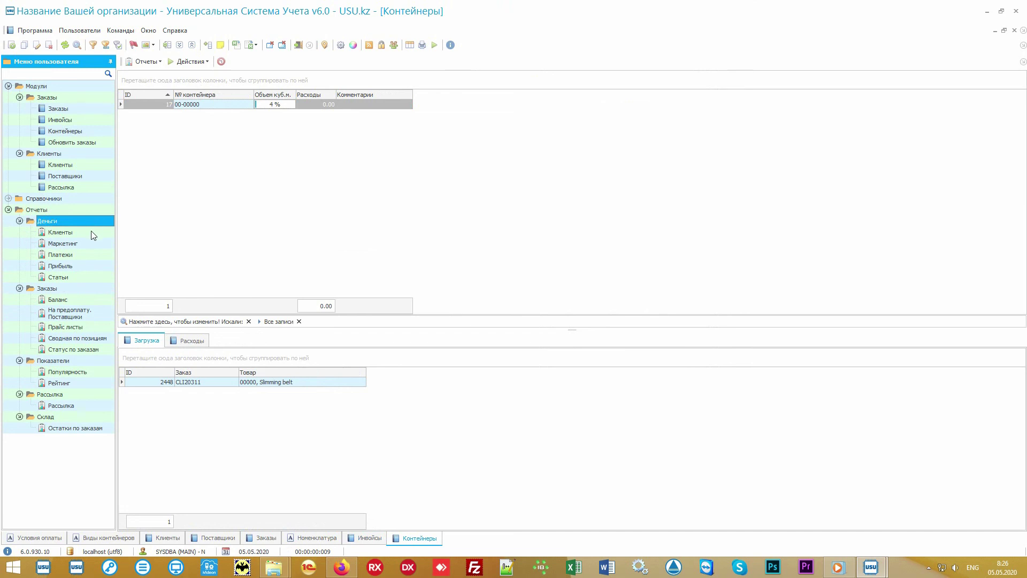
click(94, 235)
click(87, 245)
click(86, 255)
click(83, 267)
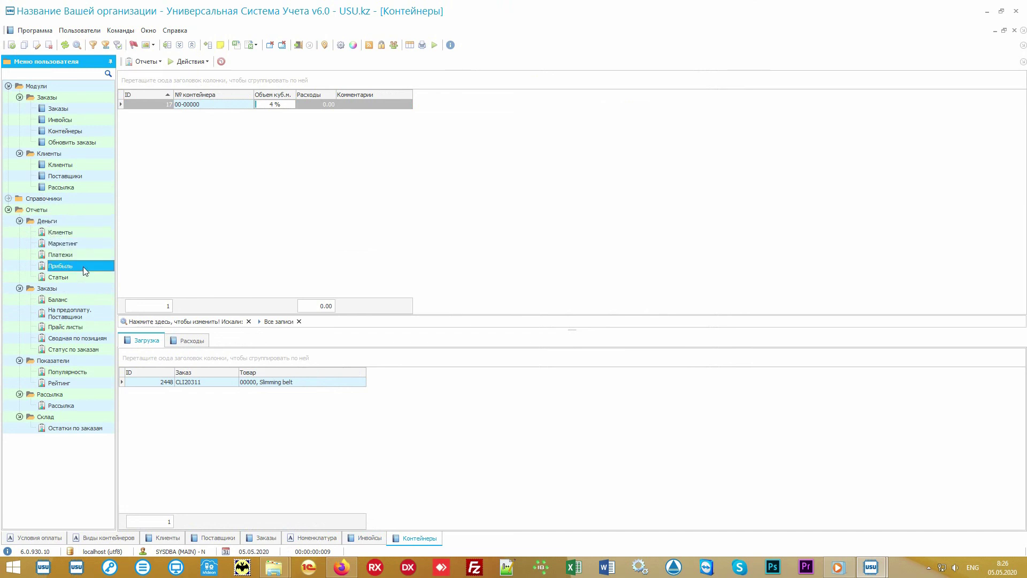
click(82, 277)
click(84, 289)
click(85, 300)
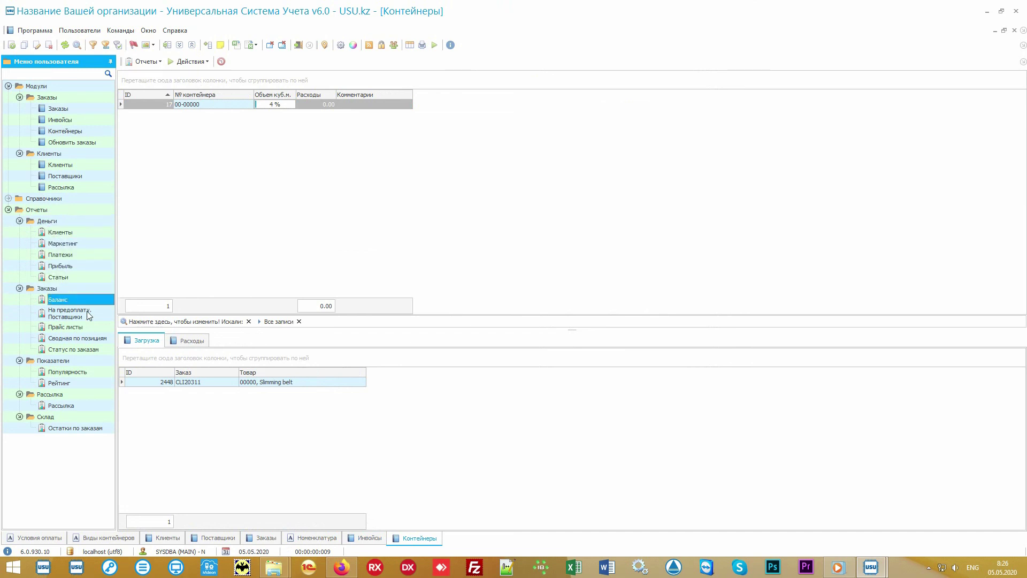
click(91, 318)
click(92, 327)
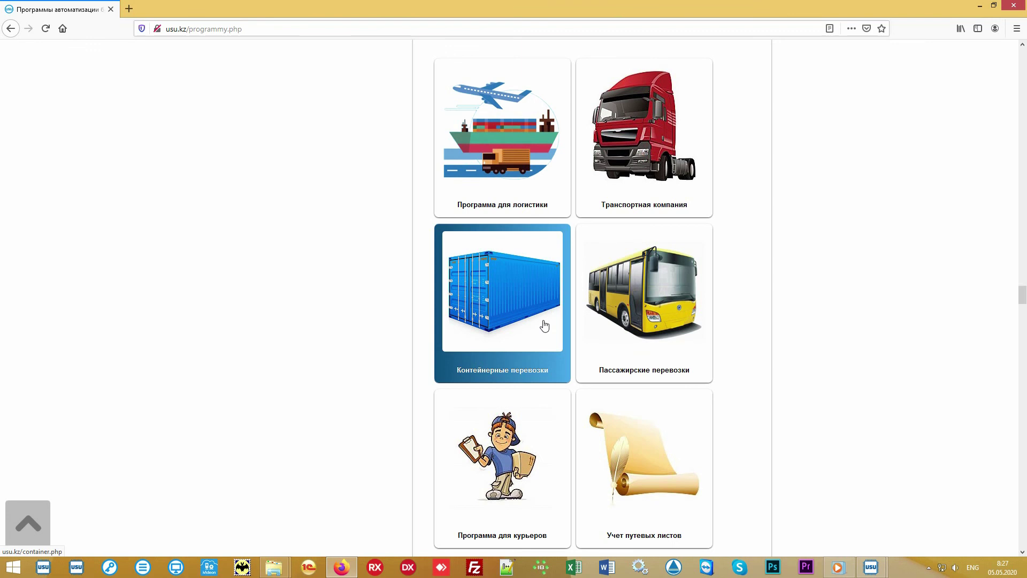
- In Firefox, open the Контакты page of the usu.kz website and examine the contact details listed by country
drag(1022, 294, 1021, 53)
click(743, 278)
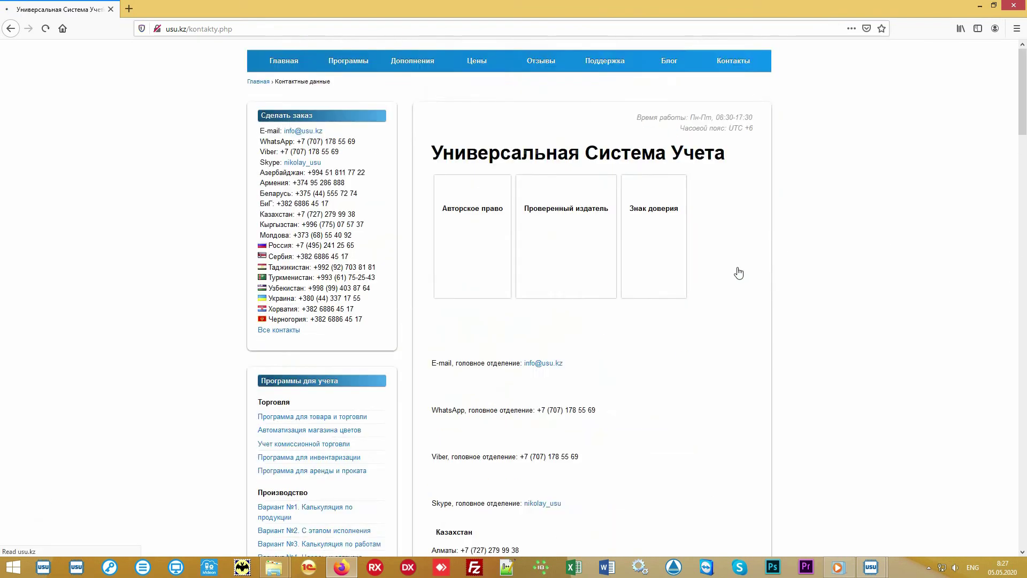
scroll(855, 332, down, 2)
scroll(855, 332, down, 6)
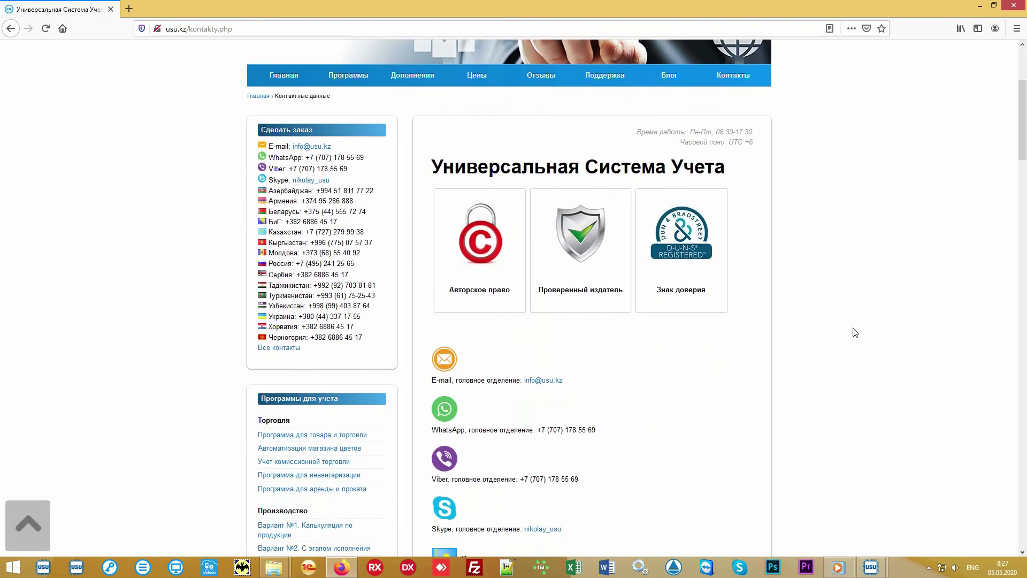
scroll(855, 332, down, 7)
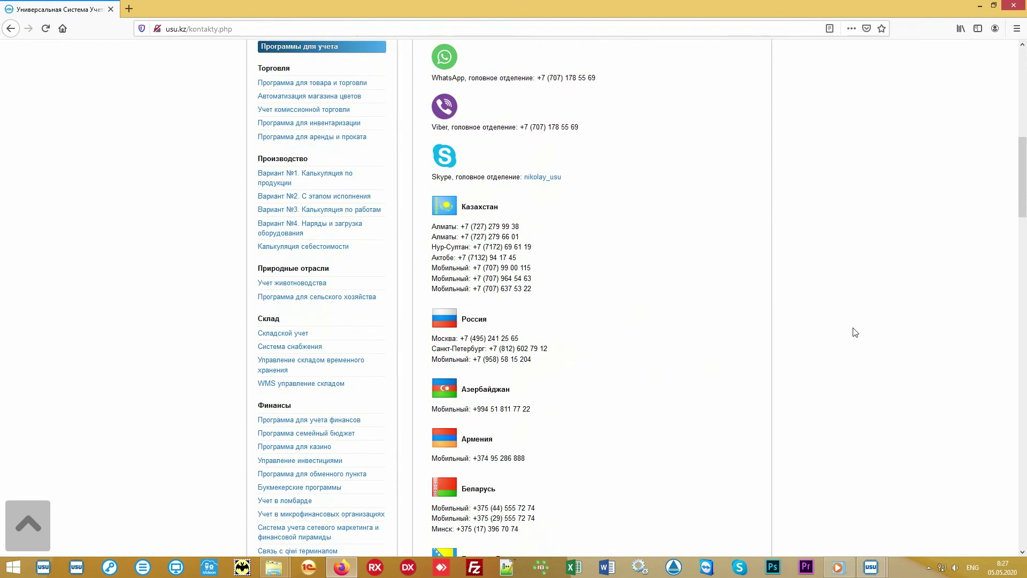
scroll(854, 332, down, 5)
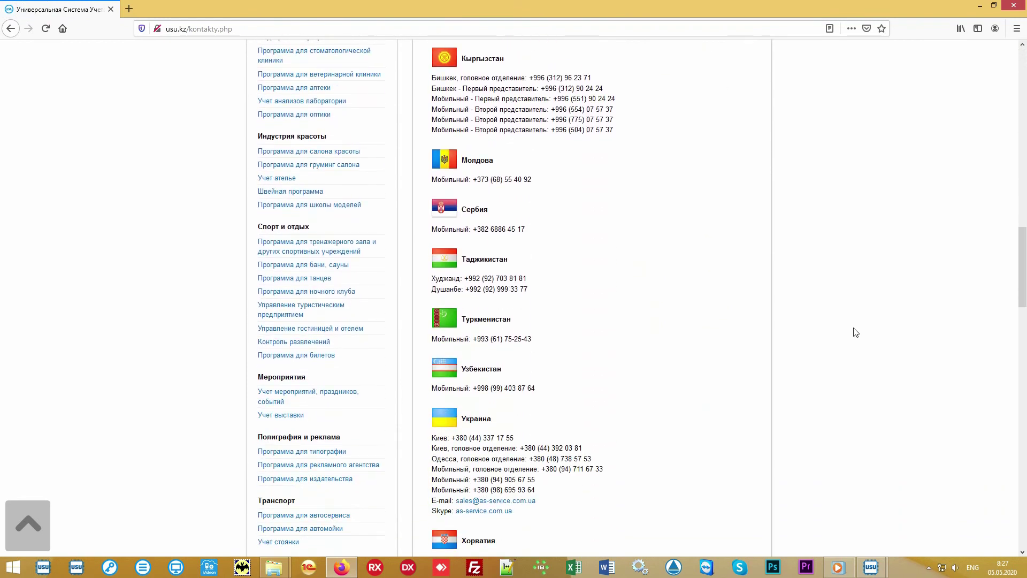
drag(1021, 296, 1019, 102)
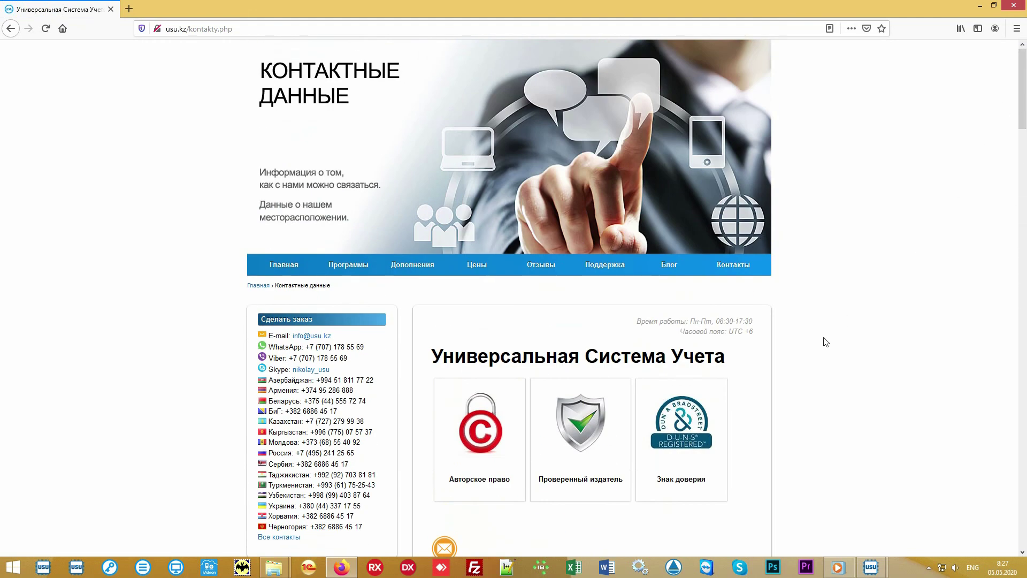